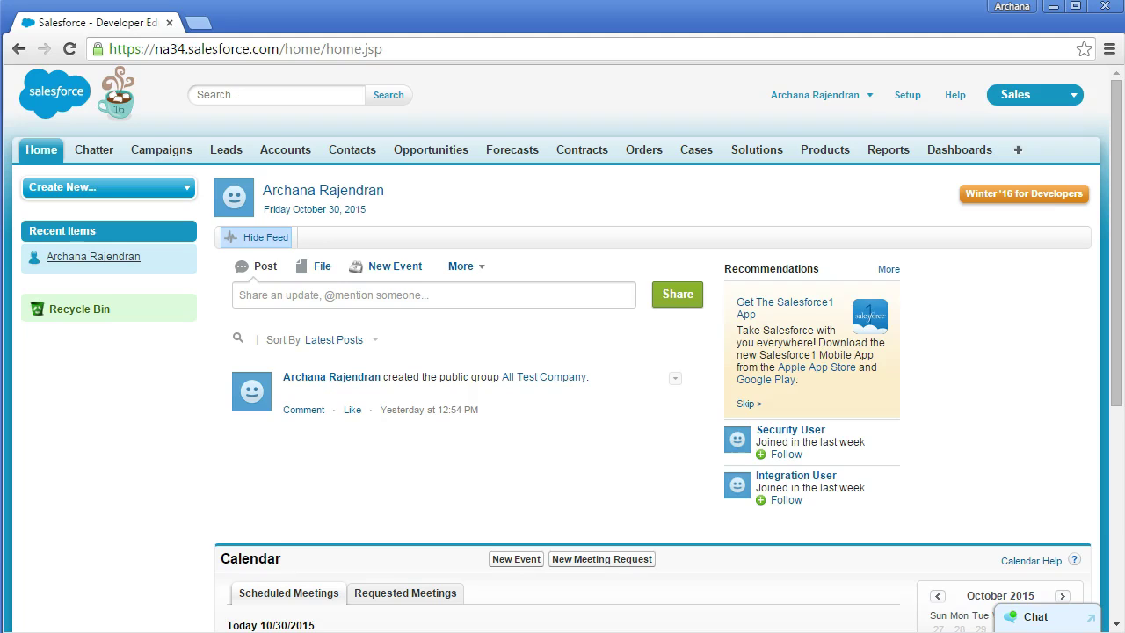
Step: Go to the Chatter tab and open your own user profile page
{"action": "left_click", "coordinate": [93, 151]}
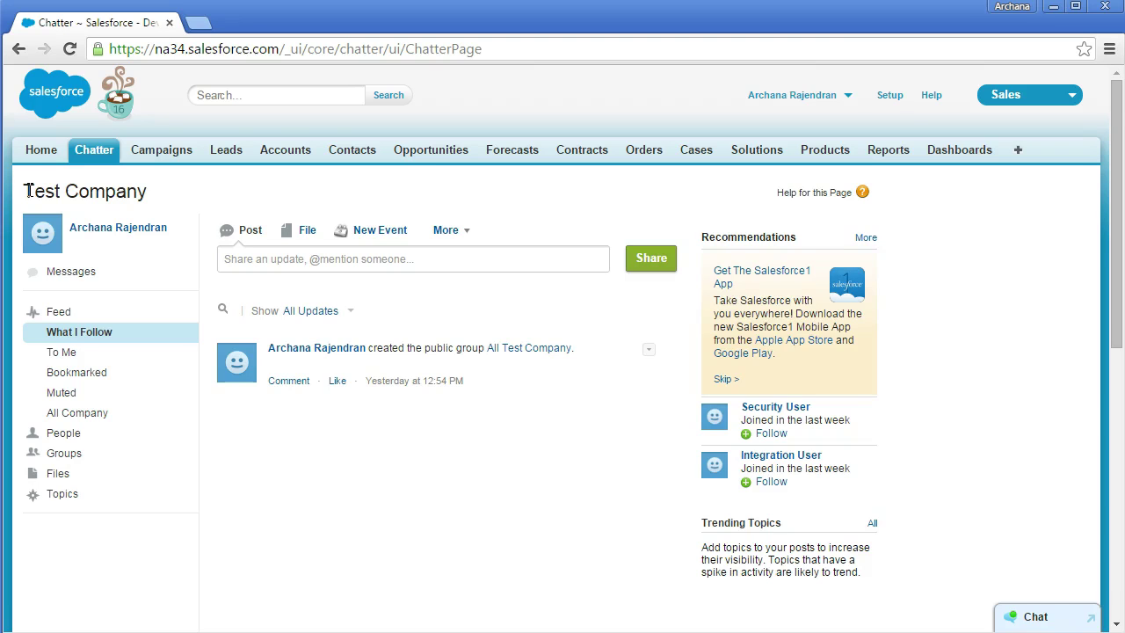
{"action": "left_click", "coordinate": [98, 230]}
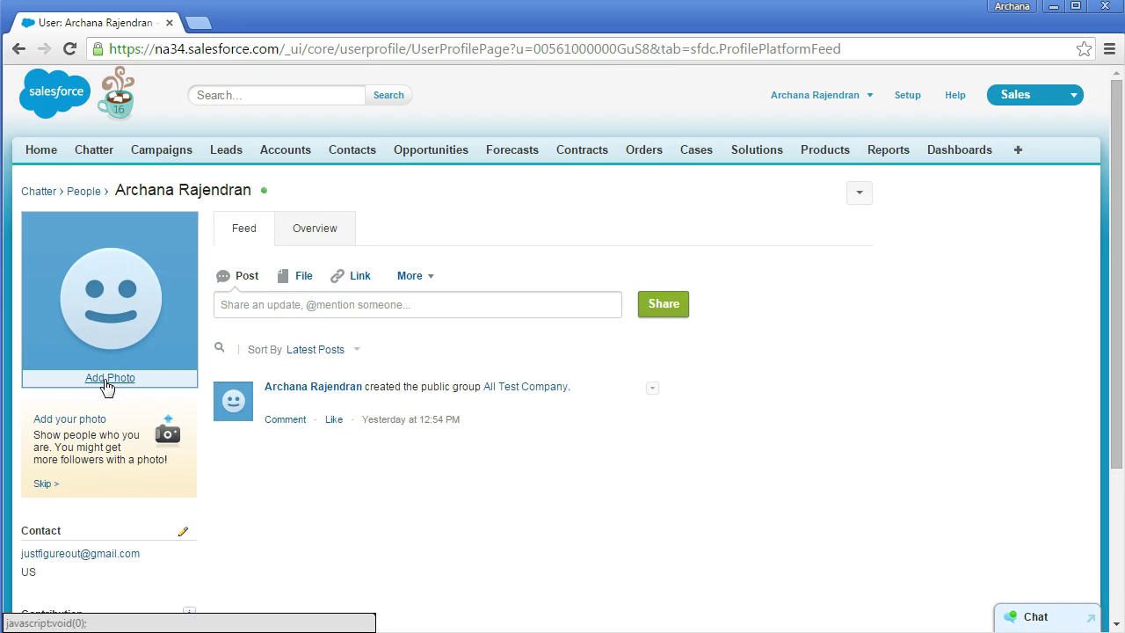
{"action": "left_click", "coordinate": [183, 531]}
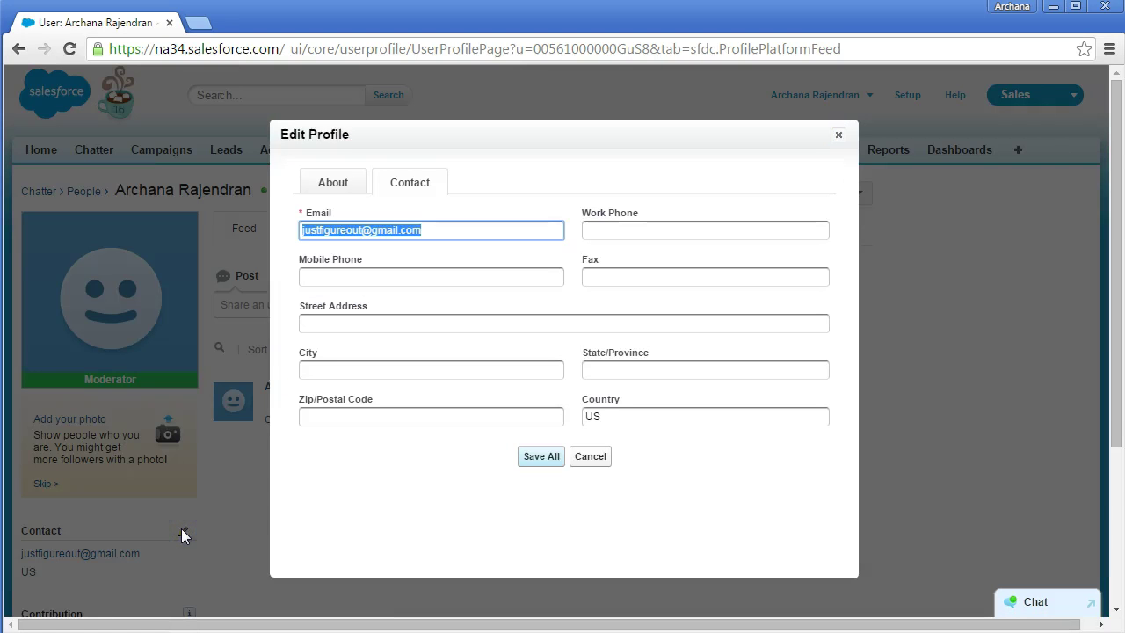
{"action": "left_click", "coordinate": [342, 194]}
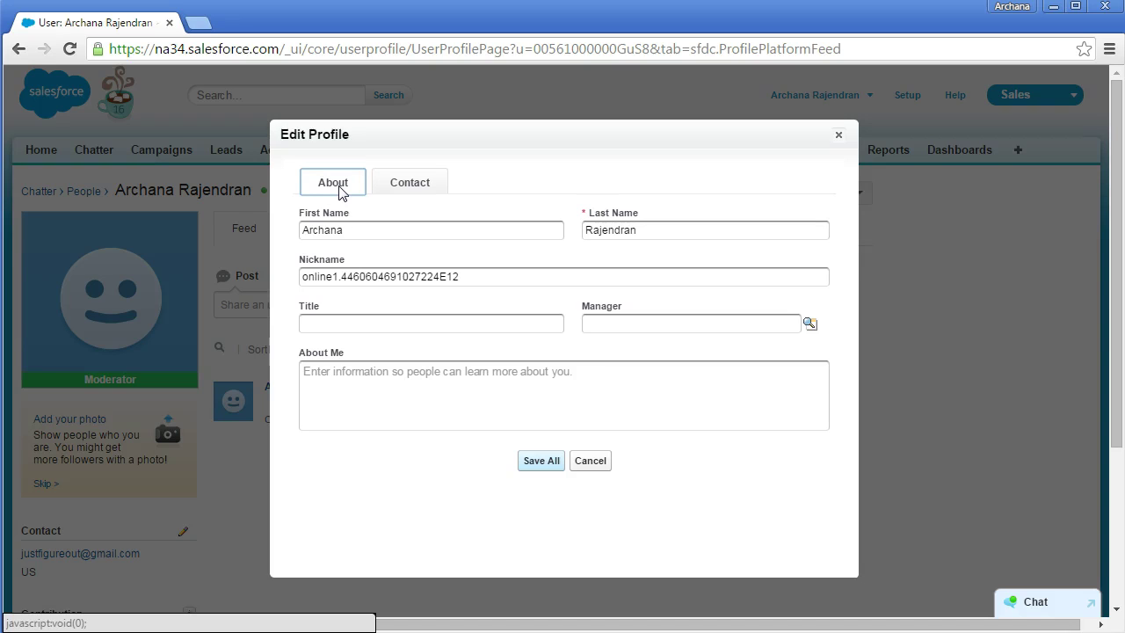
{"action": "left_click", "coordinate": [498, 313]}
{"action": "left_click", "coordinate": [576, 460]}
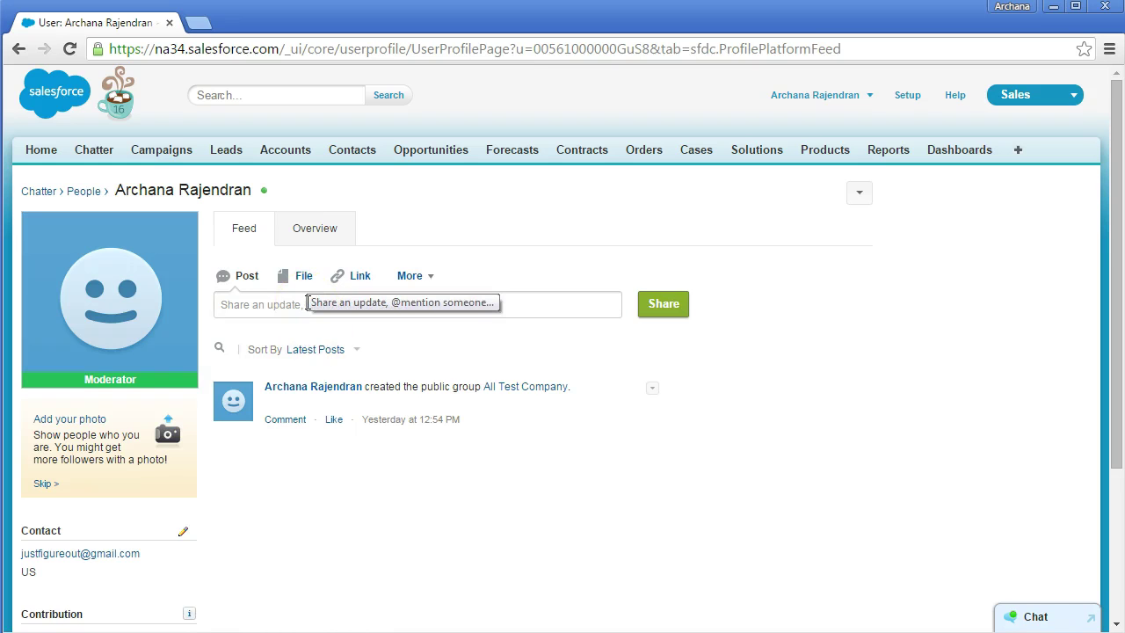
Step: Post 'Here goes my first post' to your Chatter profile feed
{"action": "left_click", "coordinate": [413, 278]}
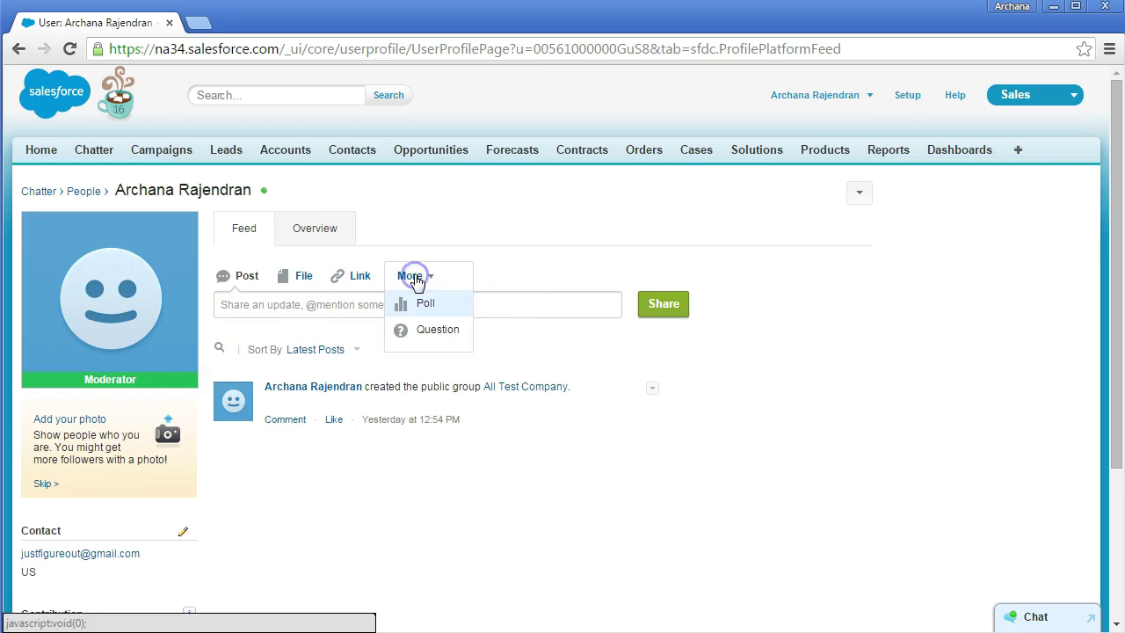
{"action": "left_click", "coordinate": [493, 302]}
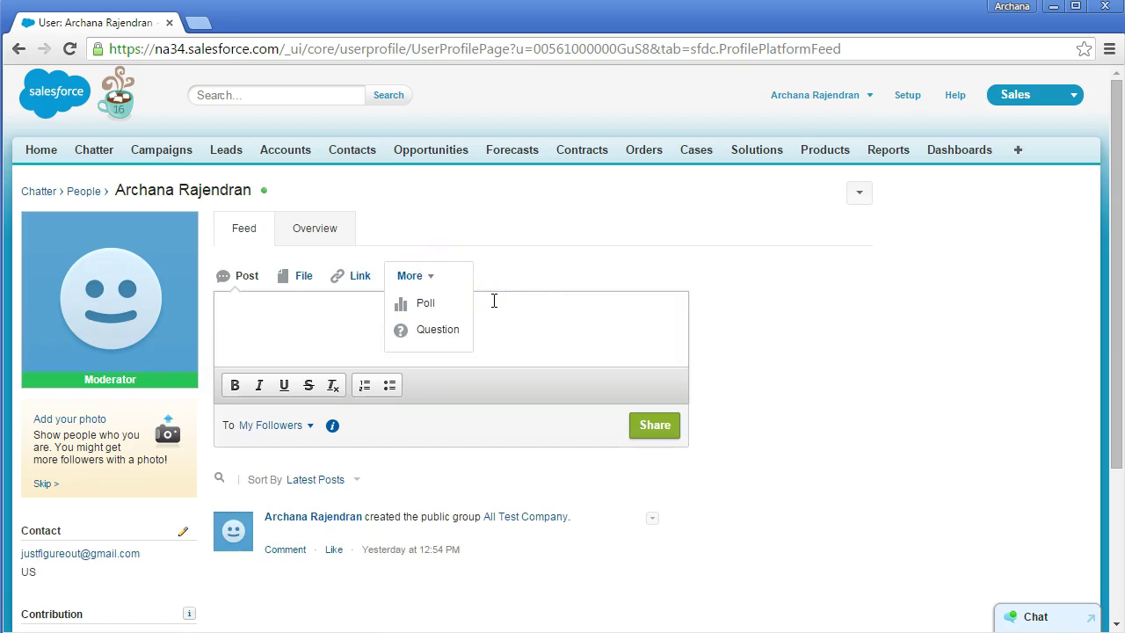
{"action": "type", "text": "Here goes my first post"}
{"action": "left_click", "coordinate": [650, 426]}
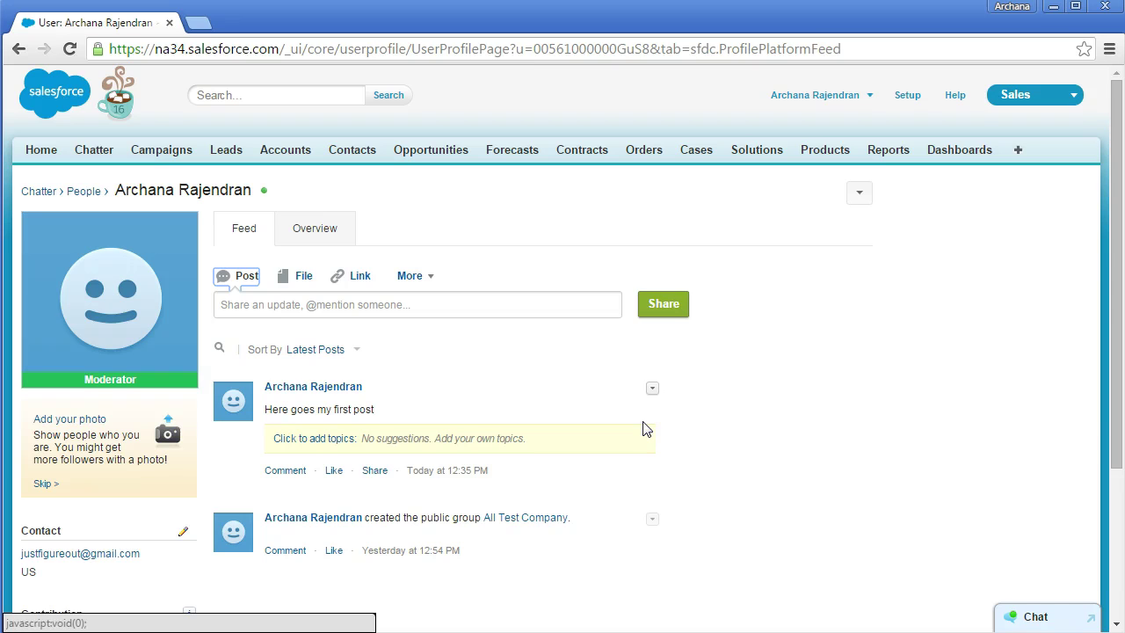
Step: From the profile Overview, open the Find people to follow list
{"action": "left_click", "coordinate": [326, 234]}
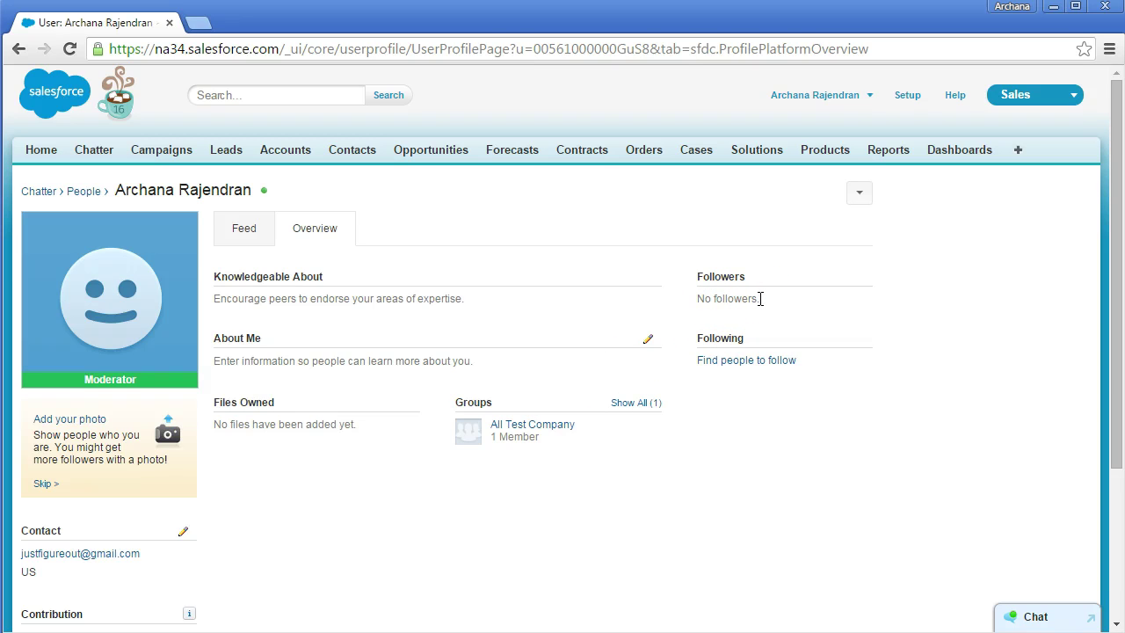
{"action": "left_click", "coordinate": [743, 361]}
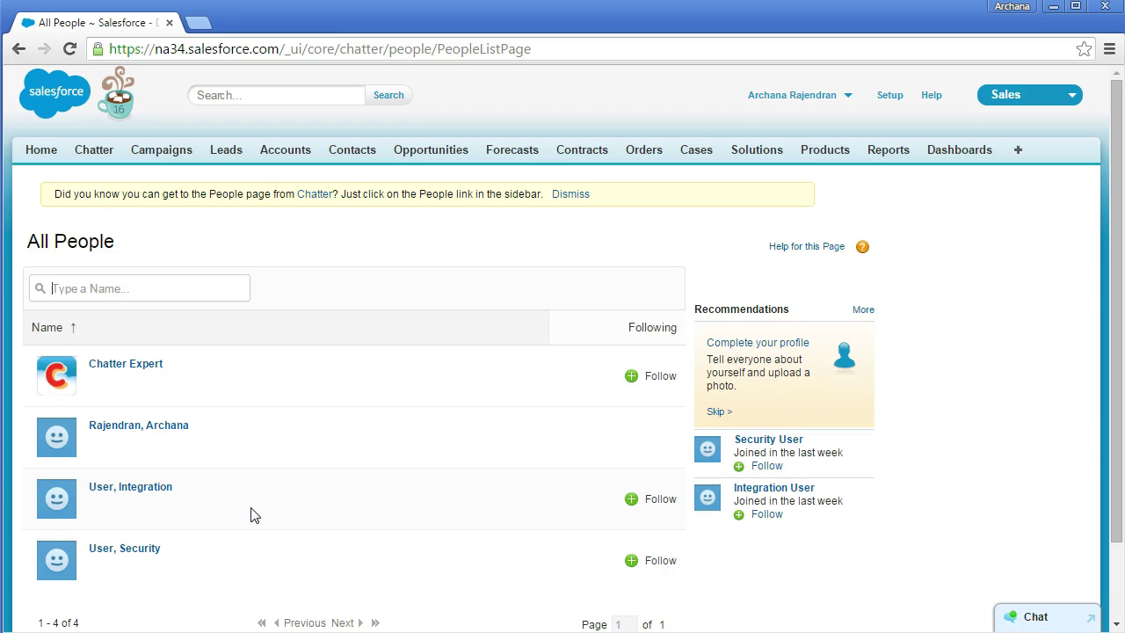
Step: Follow User, Integration and User, Security, then reload the Chatter feed
{"action": "left_click", "coordinate": [669, 509]}
{"action": "left_click", "coordinate": [661, 562]}
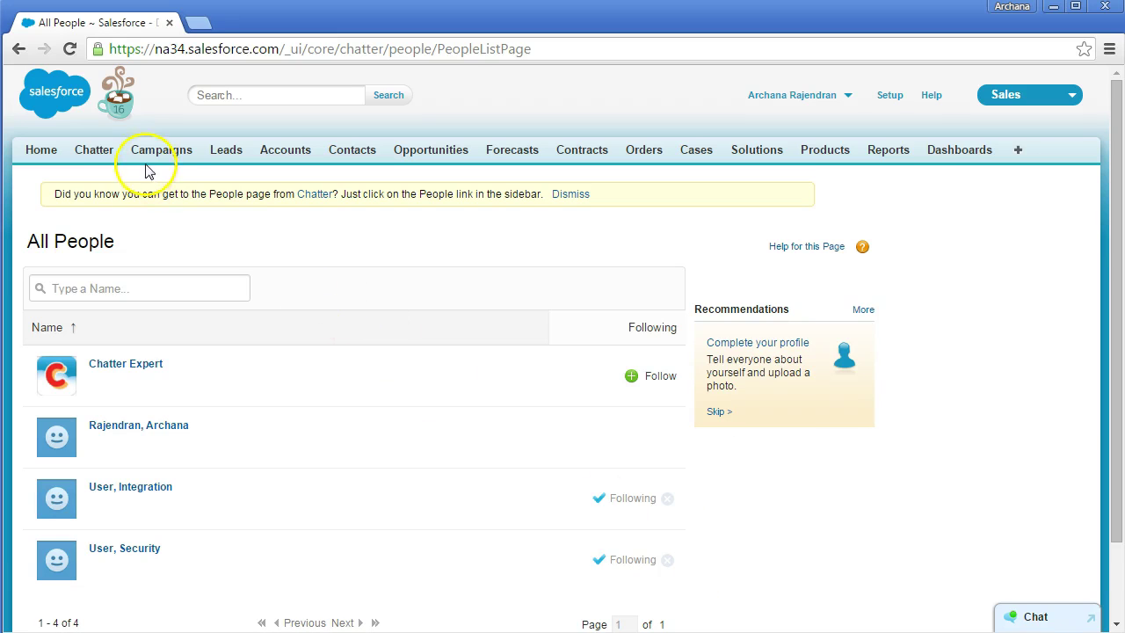
{"action": "left_click", "coordinate": [91, 152]}
{"action": "left_click", "coordinate": [100, 152]}
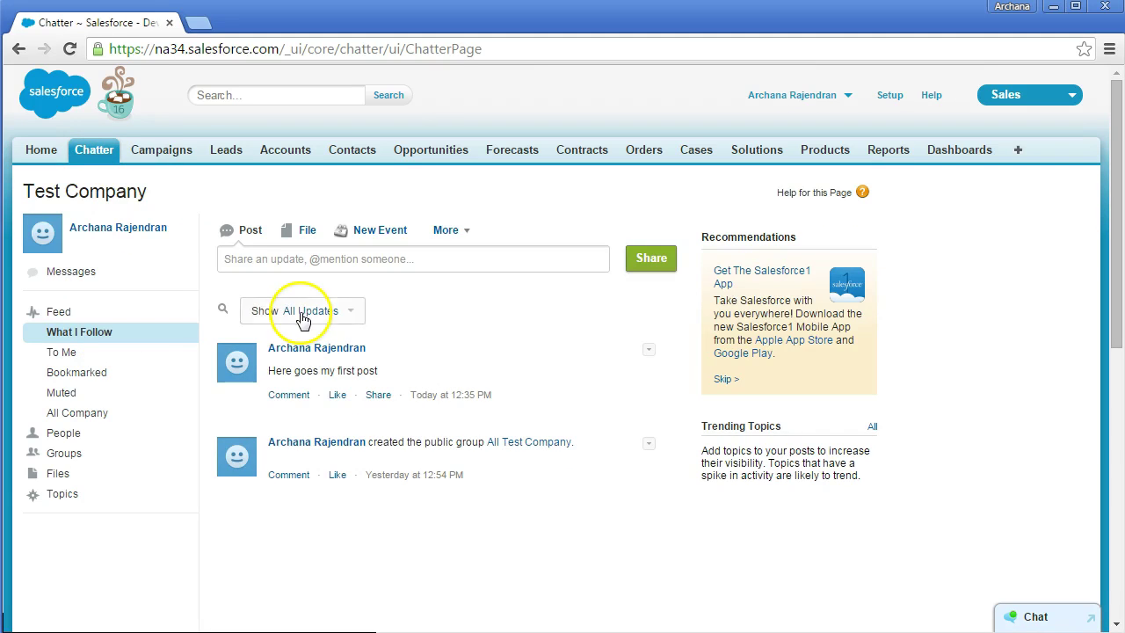
Step: Check the profile overview shows two followed users, then go to the Accounts home page
{"action": "left_click", "coordinate": [130, 231]}
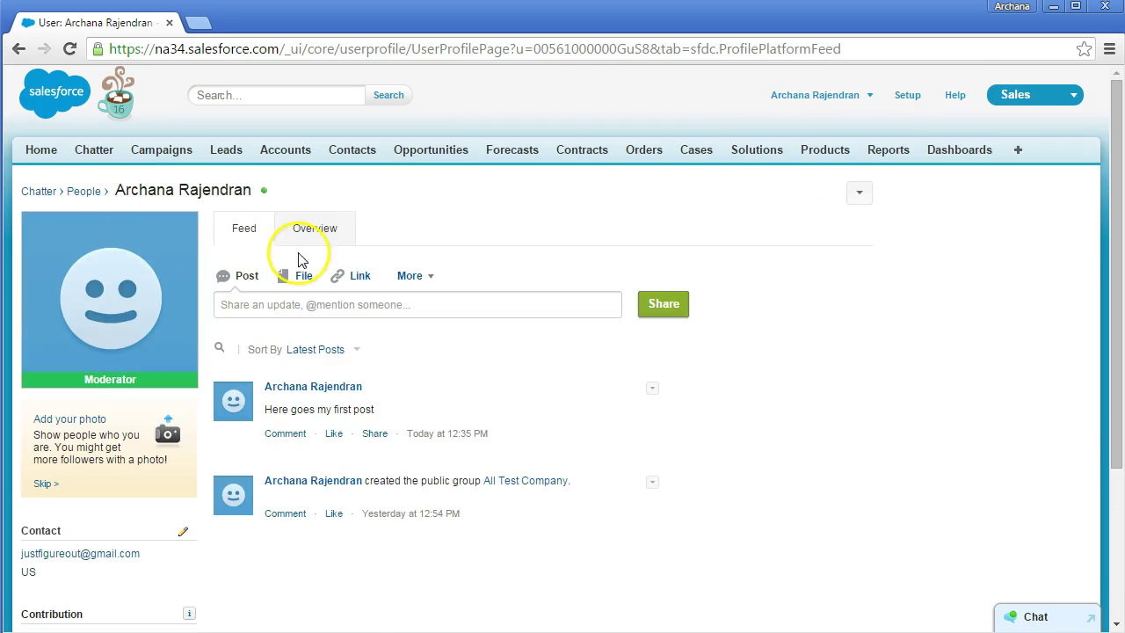
{"action": "left_click", "coordinate": [335, 238]}
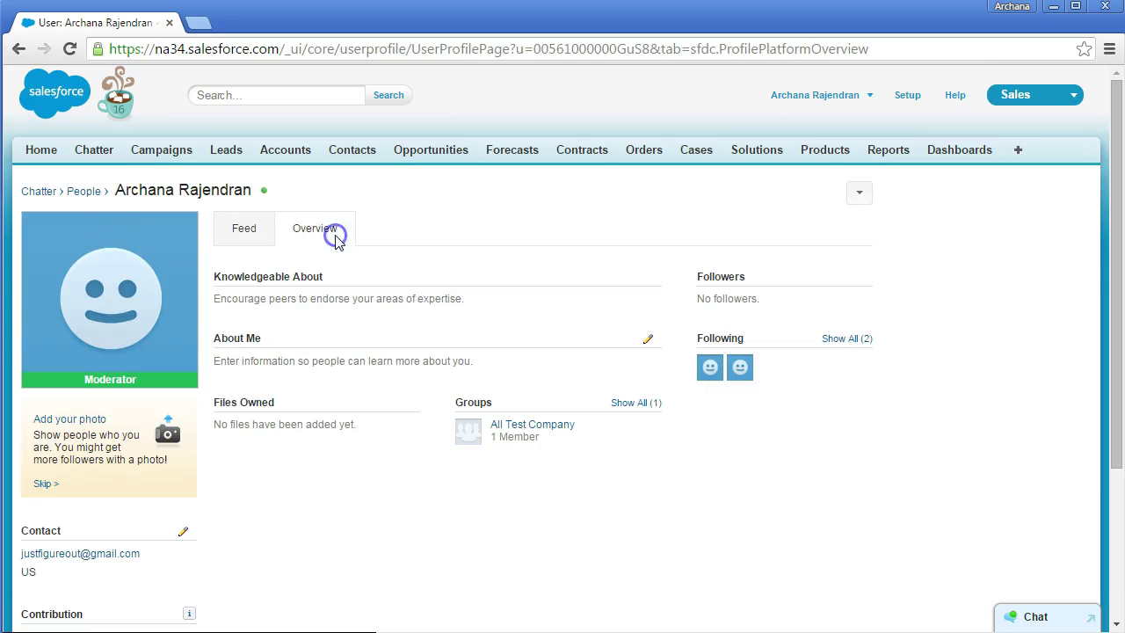
{"action": "left_click", "coordinate": [710, 385]}
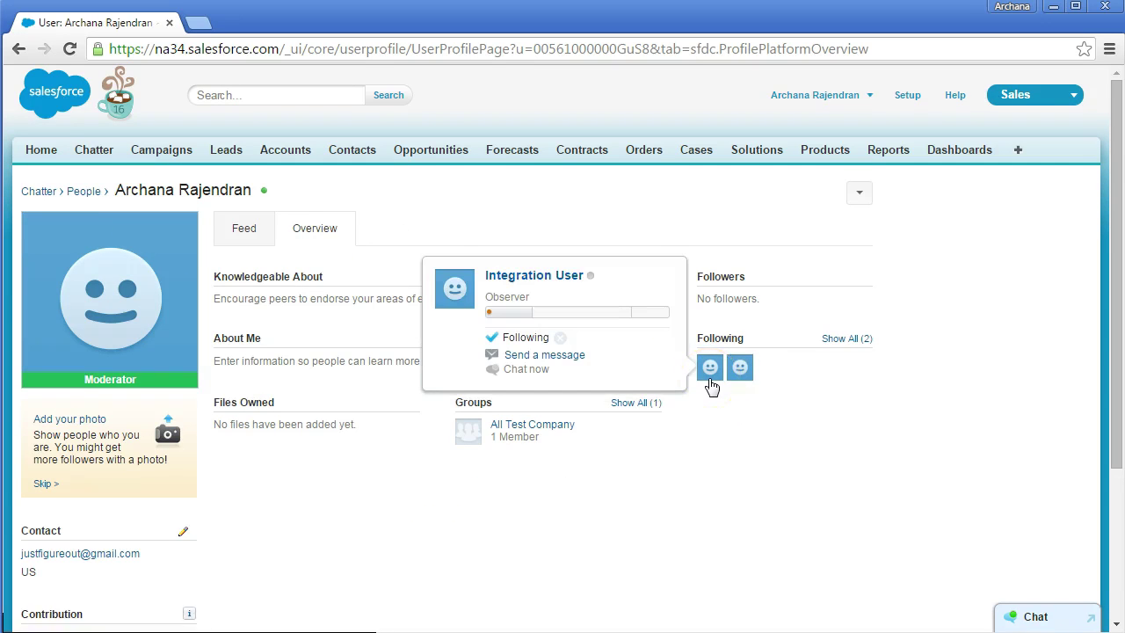
{"action": "left_click", "coordinate": [744, 380]}
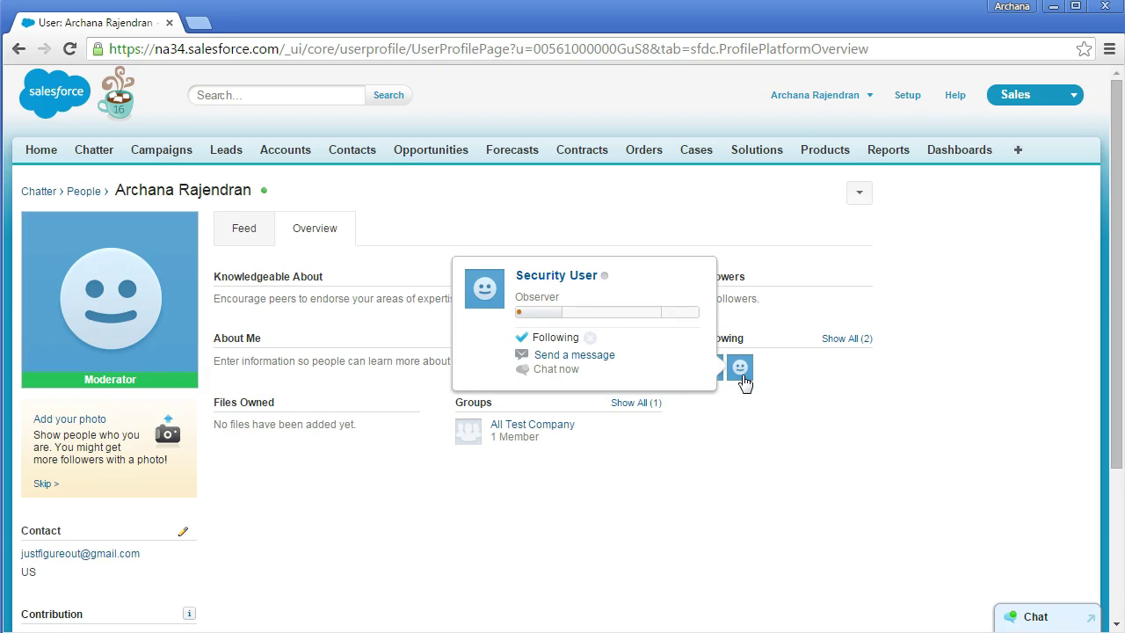
{"action": "left_click", "coordinate": [410, 507]}
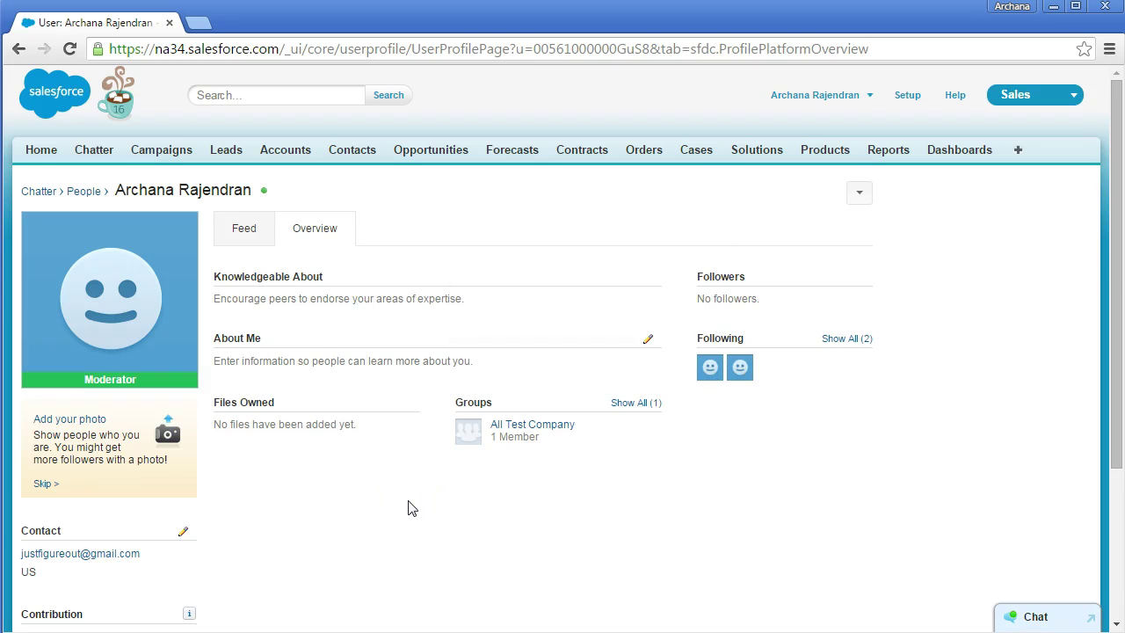
{"action": "left_click", "coordinate": [294, 158]}
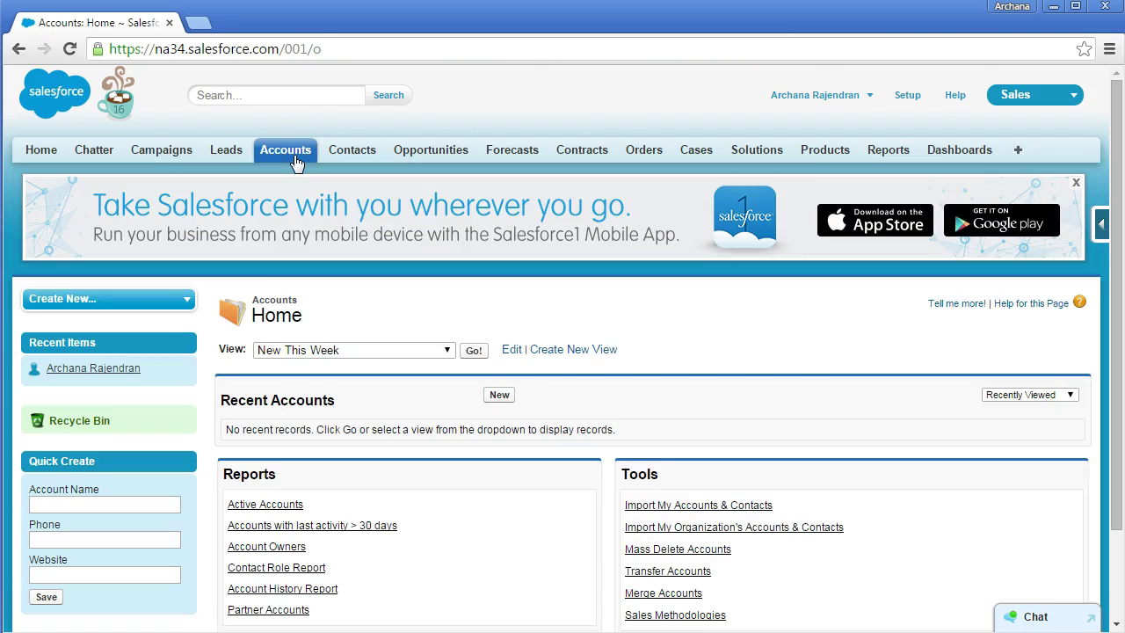
Step: Follow the Burlington Textiles Corp of America account from the All Accounts view
{"action": "left_click", "coordinate": [446, 348]}
{"action": "left_click", "coordinate": [431, 376]}
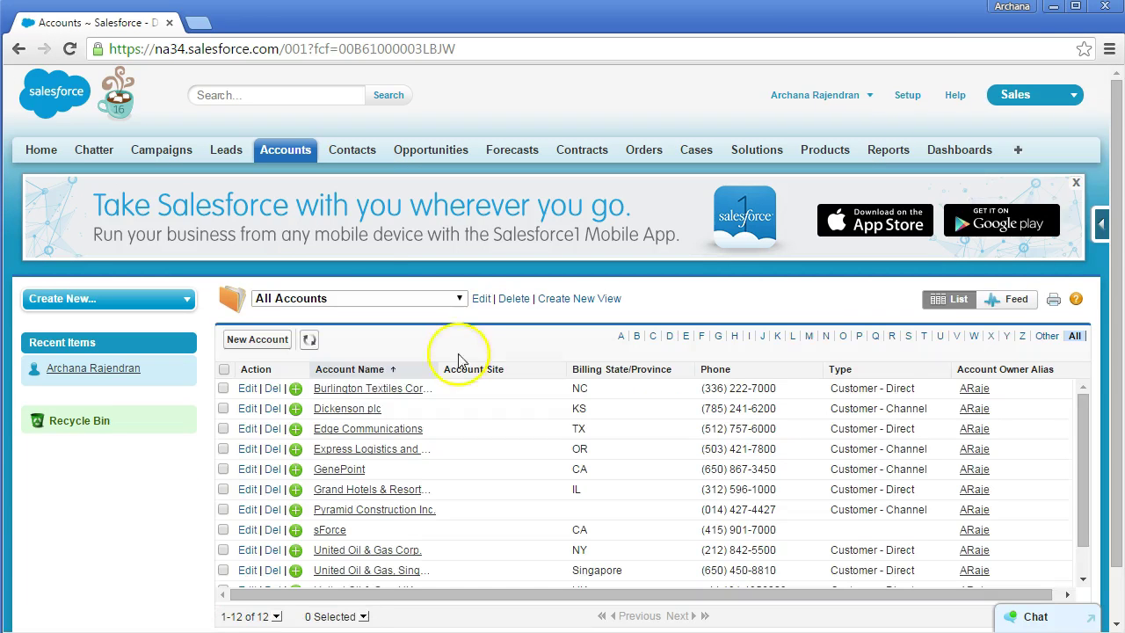
{"action": "left_click", "coordinate": [382, 387]}
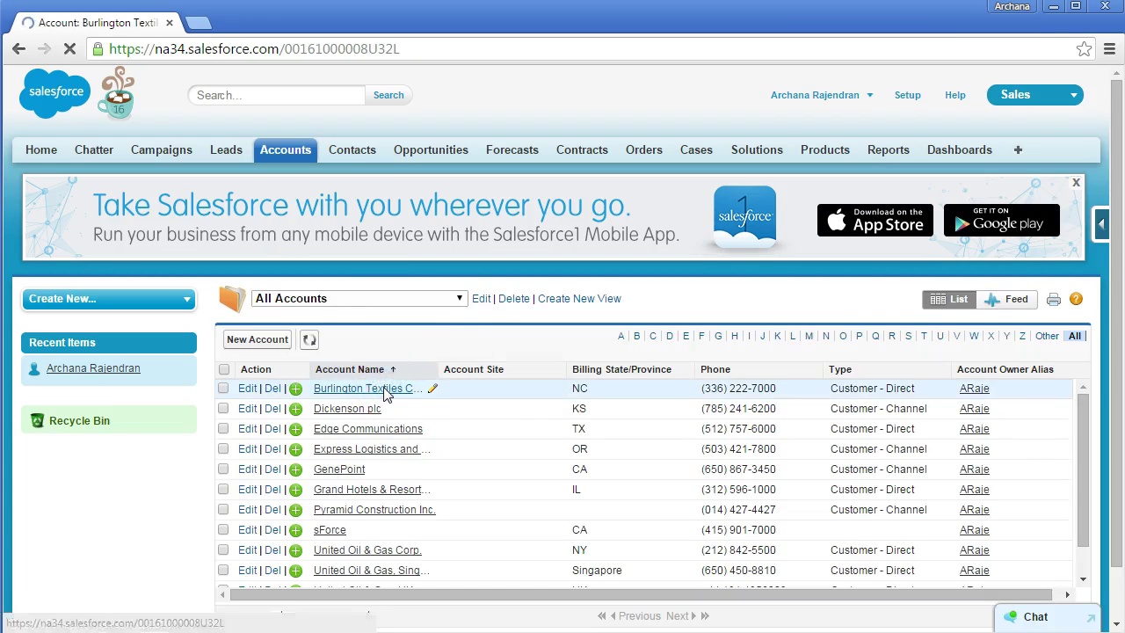
{"action": "scroll", "coordinate": [563, 369], "scroll_direction": "down", "scroll_amount": 1}
{"action": "left_click", "coordinate": [753, 319]}
{"action": "left_click", "coordinate": [587, 389]}
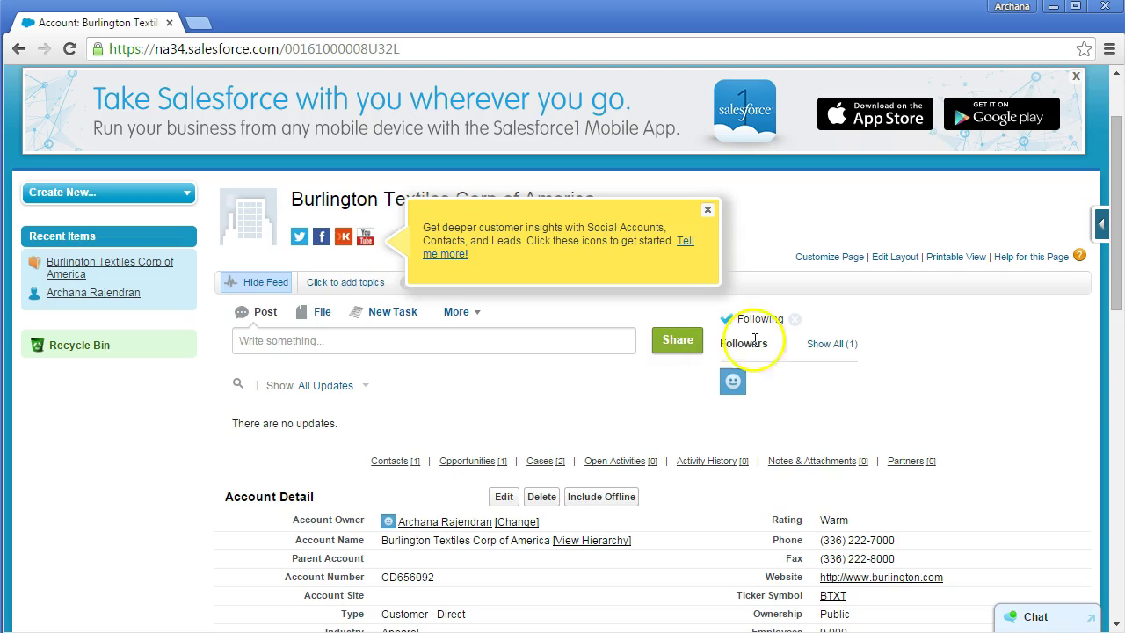
{"action": "left_click_drag", "start_coordinate": [1115, 234], "coordinate": [1117, 197]}
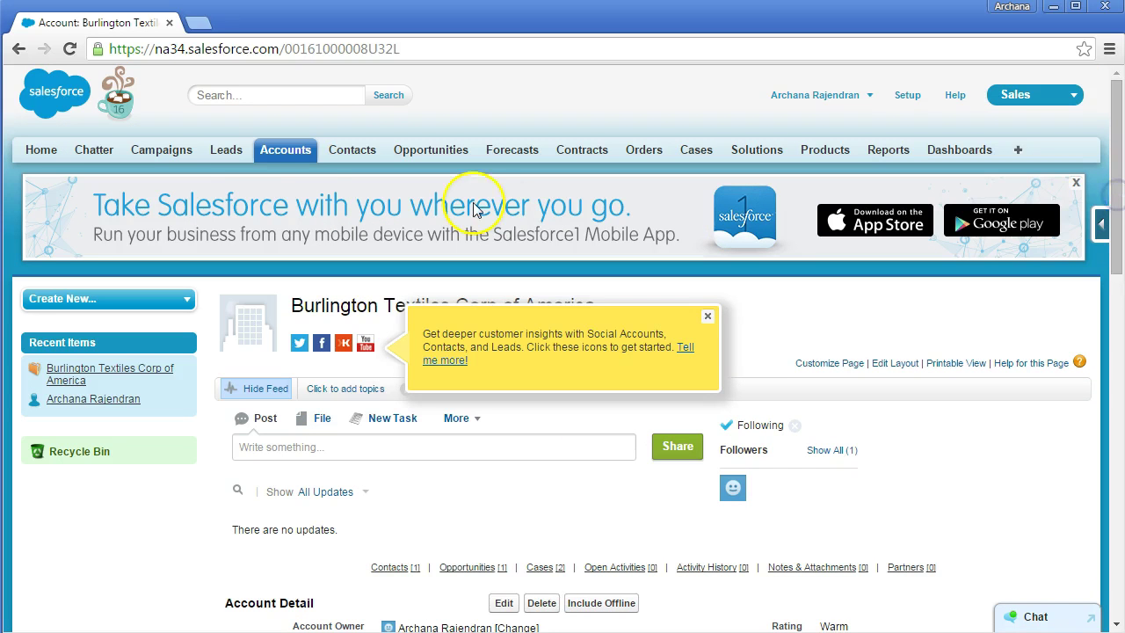
{"action": "left_click", "coordinate": [95, 151]}
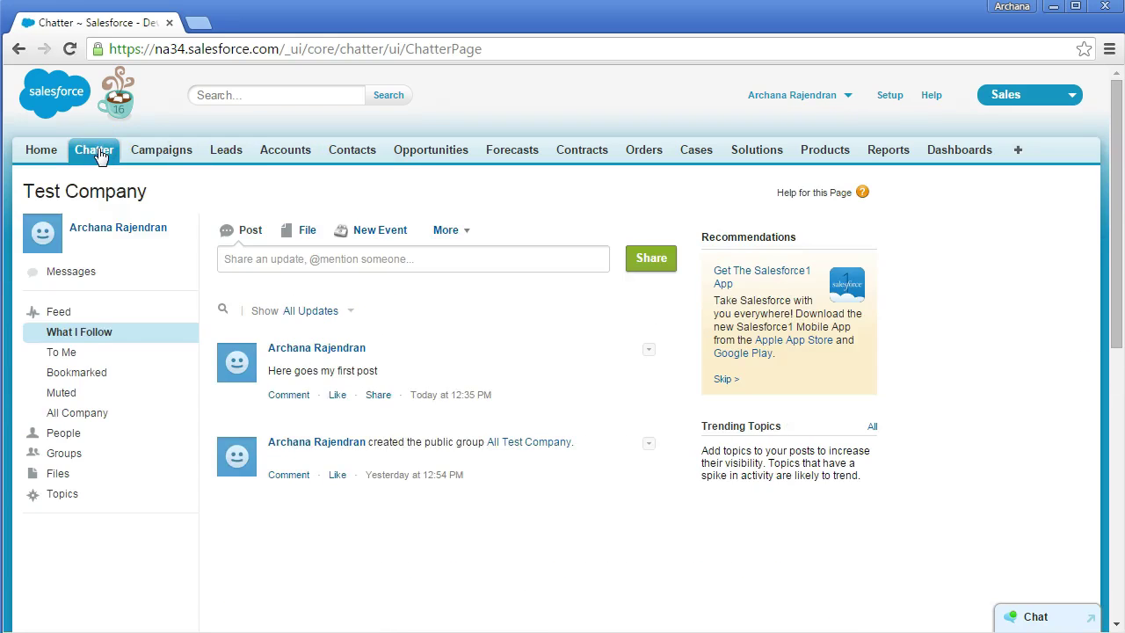
Step: Review the followed items on your profile overview, then go to the Contacts home page
{"action": "left_click", "coordinate": [136, 231]}
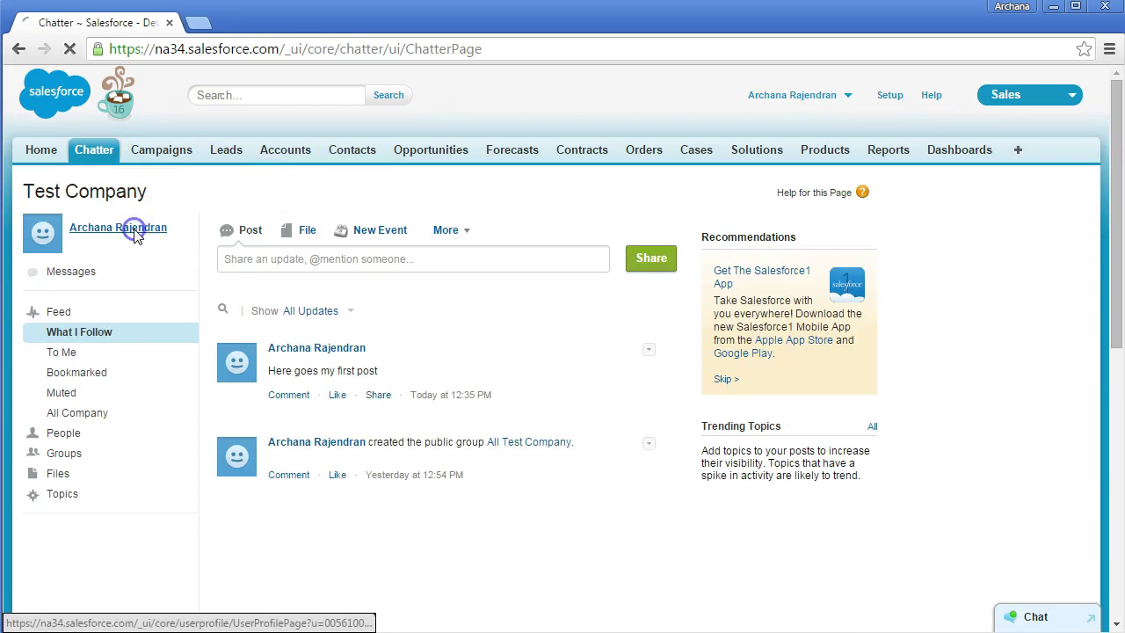
{"action": "left_click", "coordinate": [321, 229]}
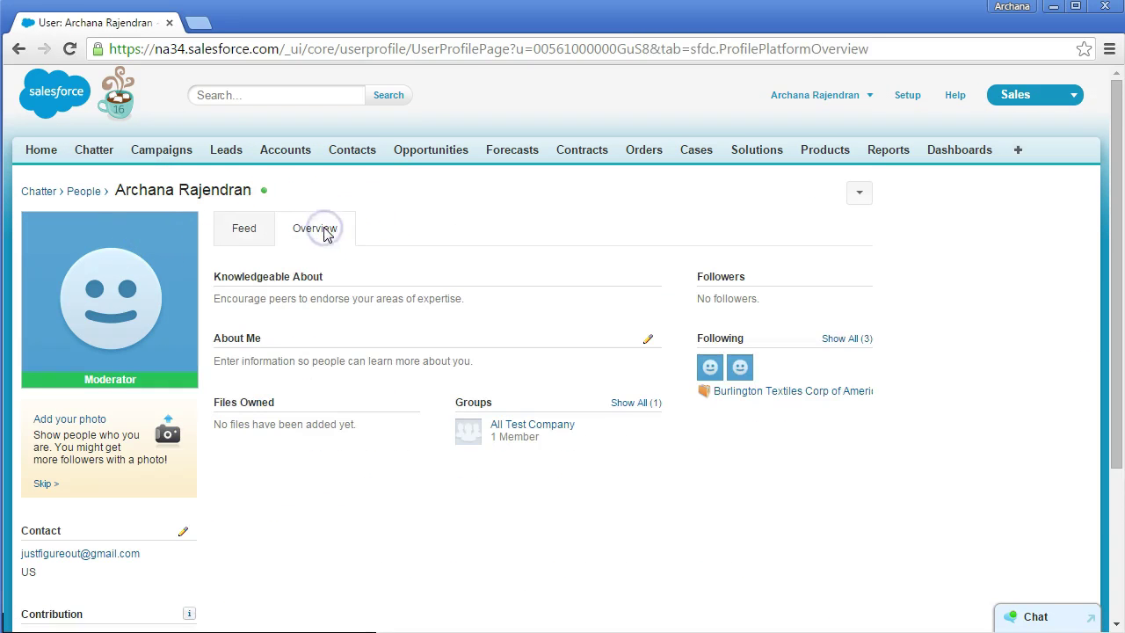
{"action": "mouse_move", "coordinate": [764, 397]}
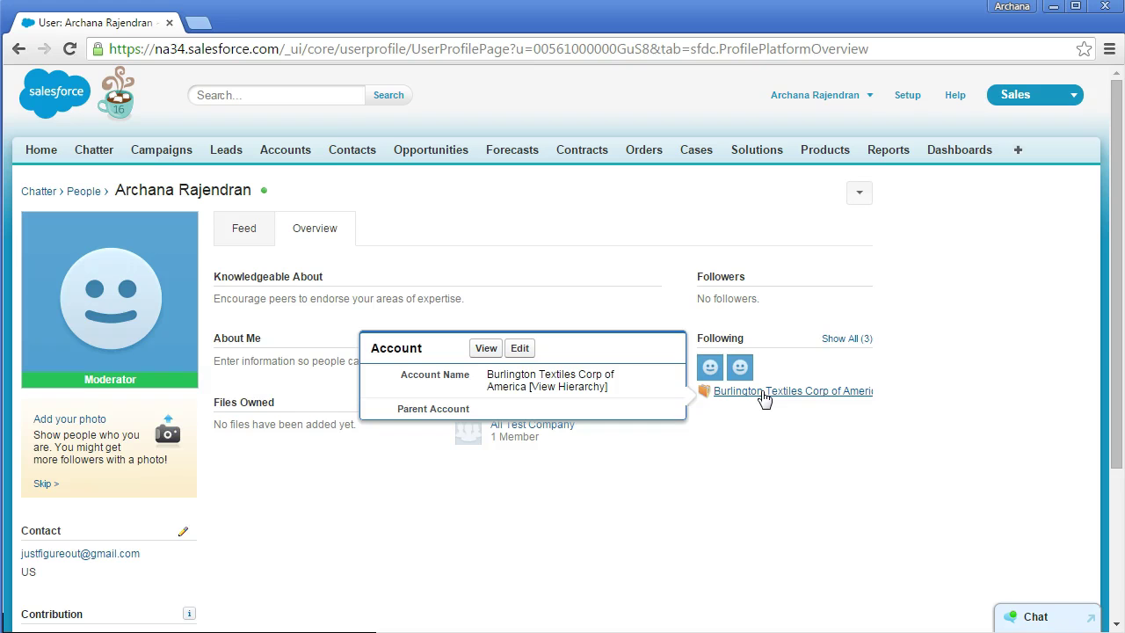
{"action": "left_click", "coordinate": [350, 149]}
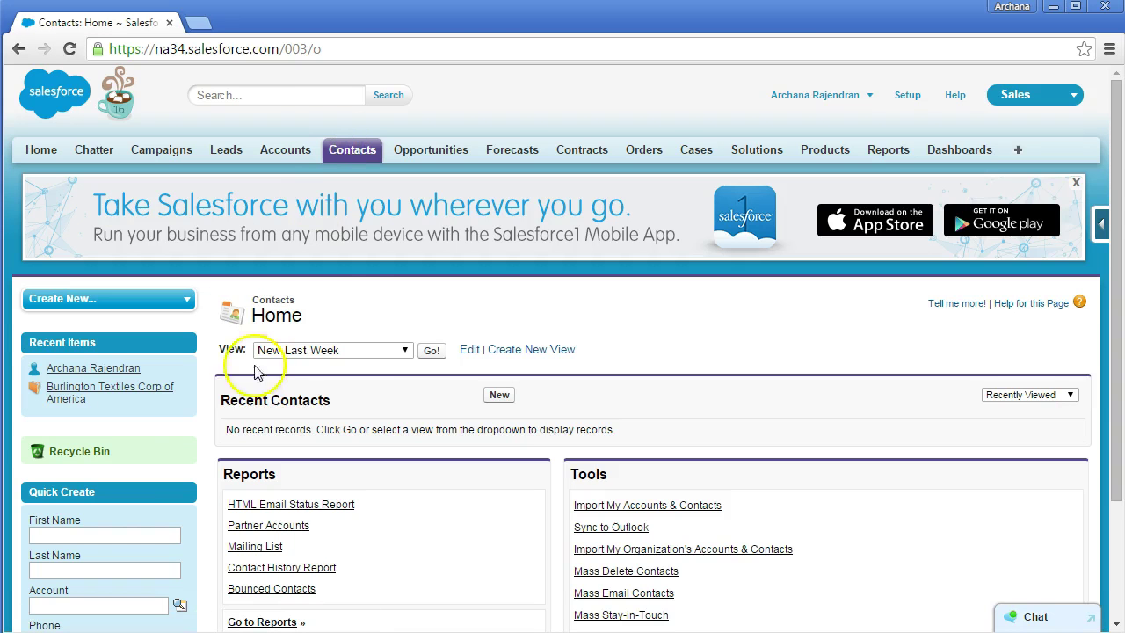
Step: Follow the Grand Hotels & Resorts Ltd SVP contact opened from the My Contacts view
{"action": "left_click", "coordinate": [378, 350]}
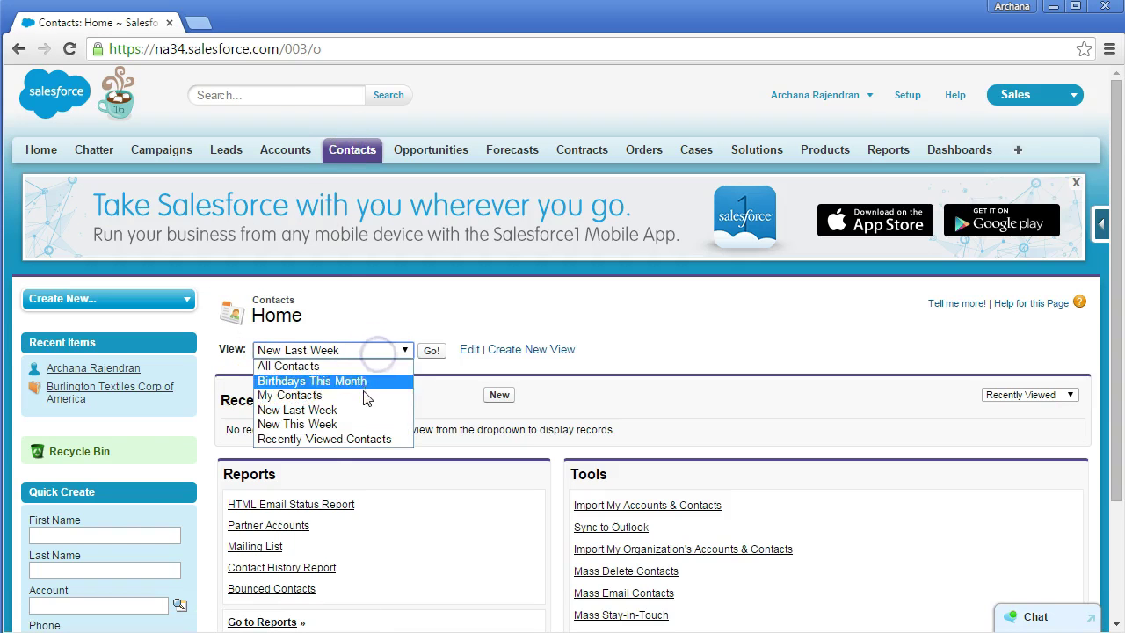
{"action": "left_click", "coordinate": [367, 395]}
{"action": "left_click", "coordinate": [342, 395]}
{"action": "scroll", "coordinate": [484, 382], "scroll_direction": "down", "scroll_amount": 1}
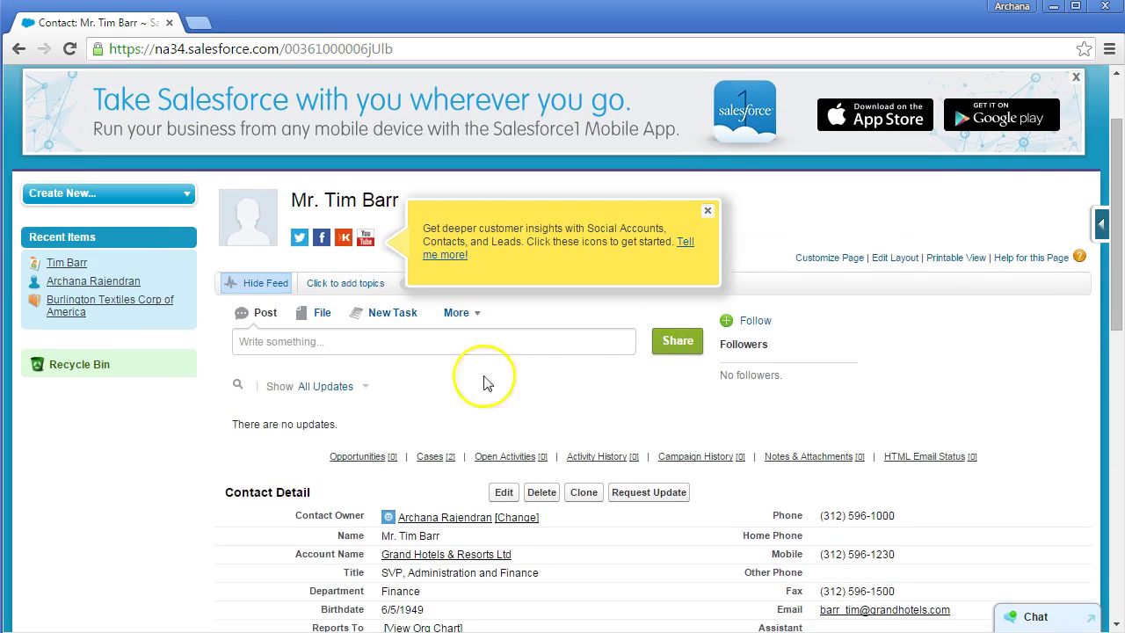
{"action": "left_click", "coordinate": [748, 320]}
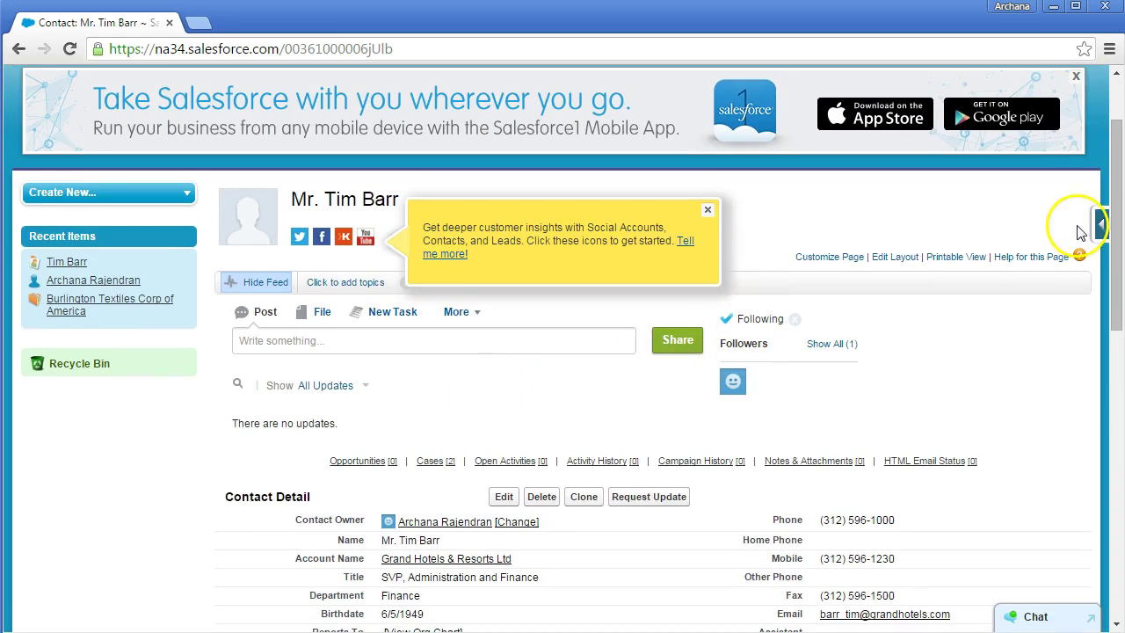
{"action": "scroll", "coordinate": [1103, 176], "scroll_direction": "up", "scroll_amount": 1}
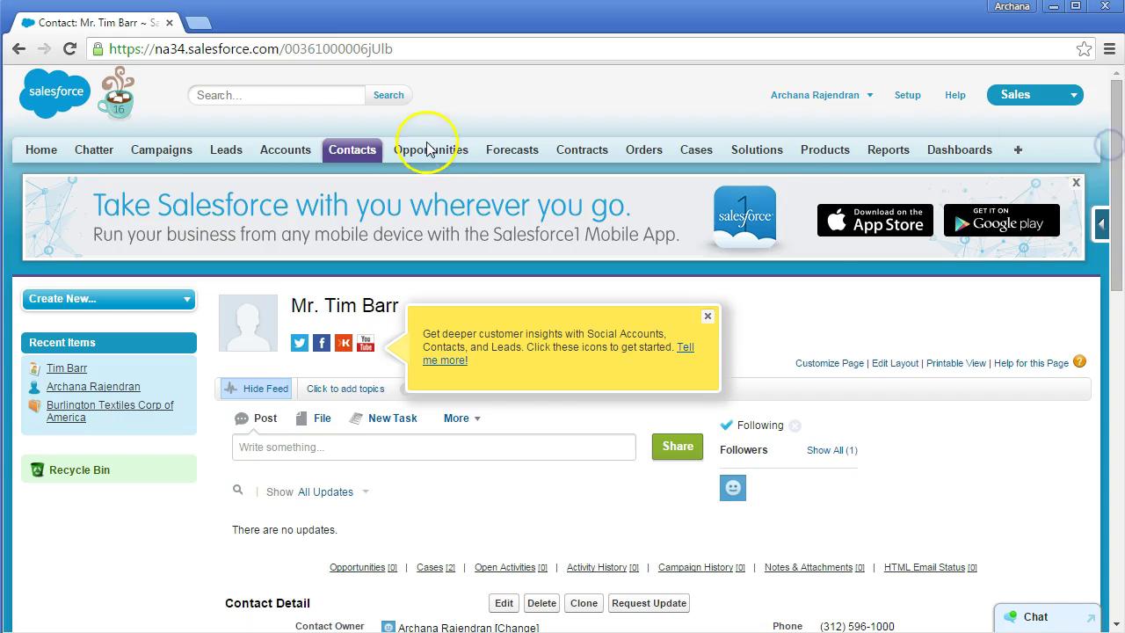
Step: Check your profile overview's four followed items, then return to the all-people list
{"action": "left_click", "coordinate": [94, 150]}
{"action": "left_click", "coordinate": [121, 230]}
{"action": "left_click", "coordinate": [328, 228]}
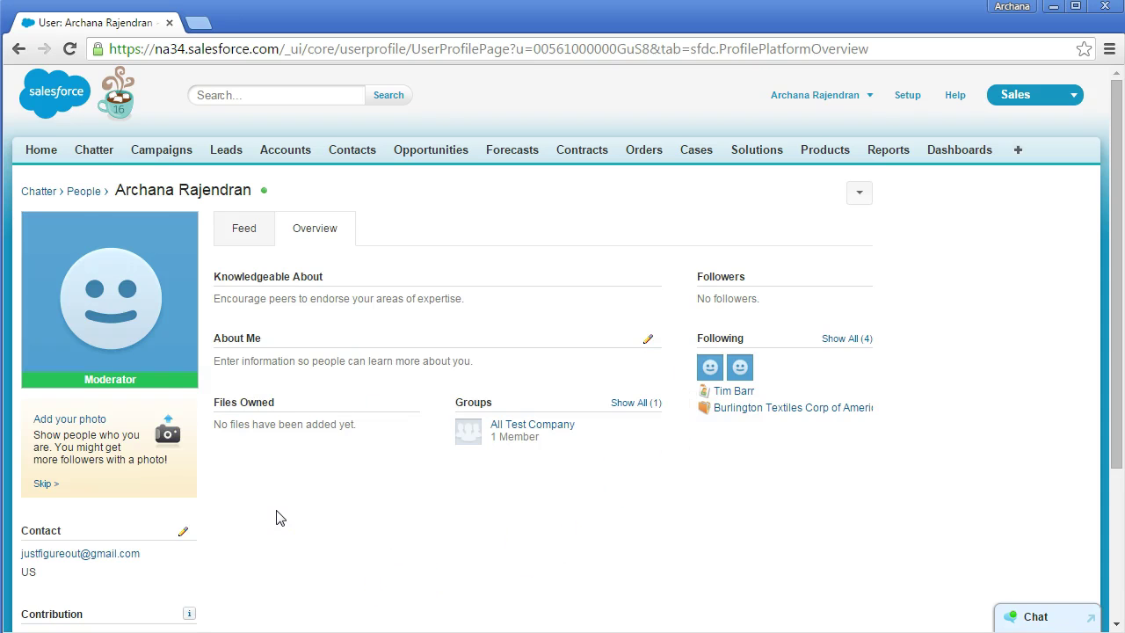
{"action": "left_click", "coordinate": [79, 193]}
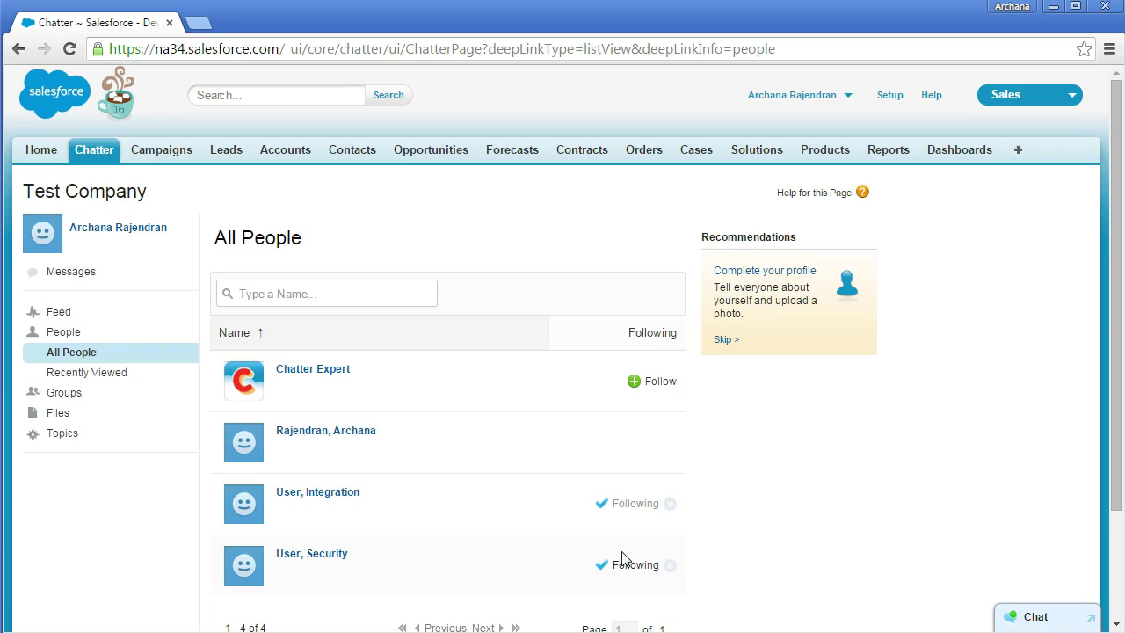
Step: Open Chatter's All People list showing the four users and their follow status
{"action": "left_click", "coordinate": [852, 222]}
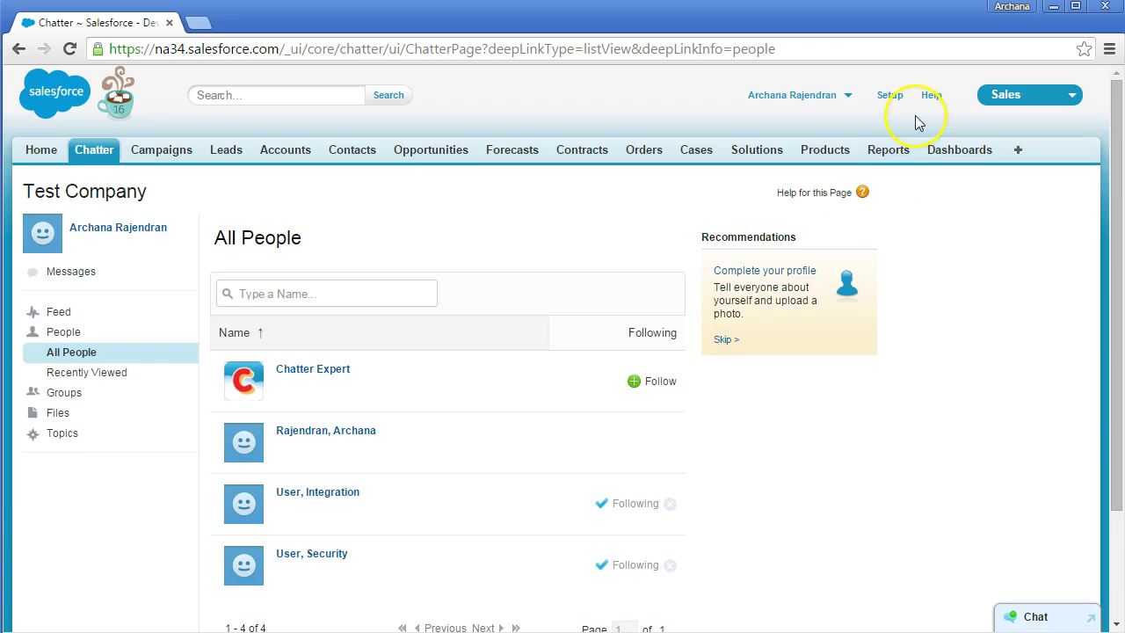
Step: Find 'chatte' in Setup's Quick Find and open the Chatter Settings page
{"action": "left_click", "coordinate": [890, 94]}
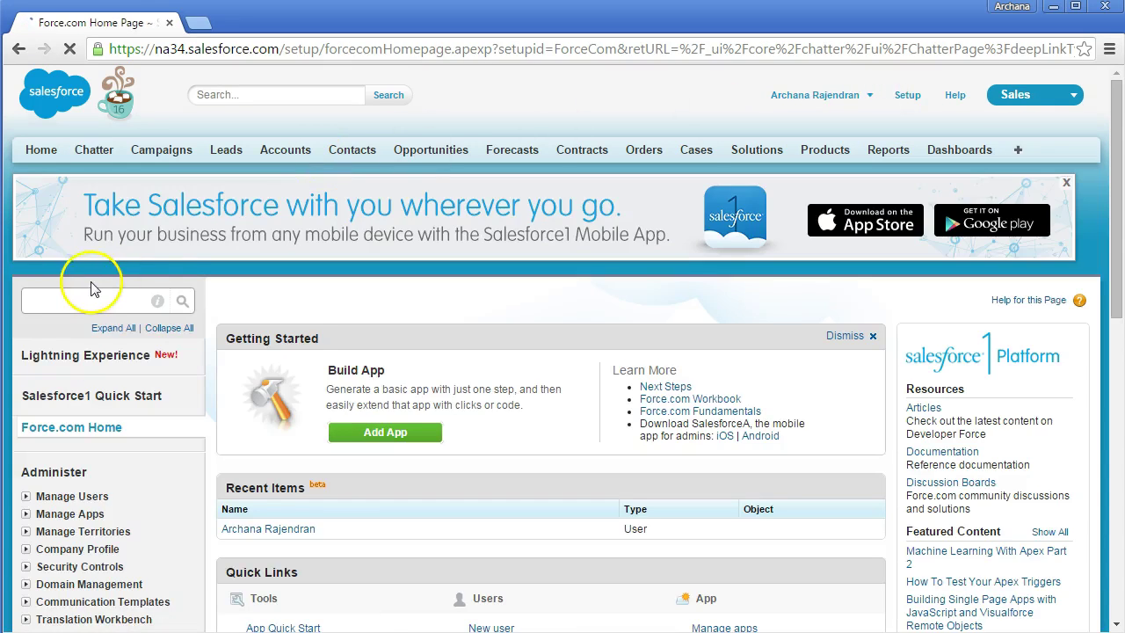
{"action": "left_click", "coordinate": [64, 299]}
{"action": "type", "text": "chatte"}
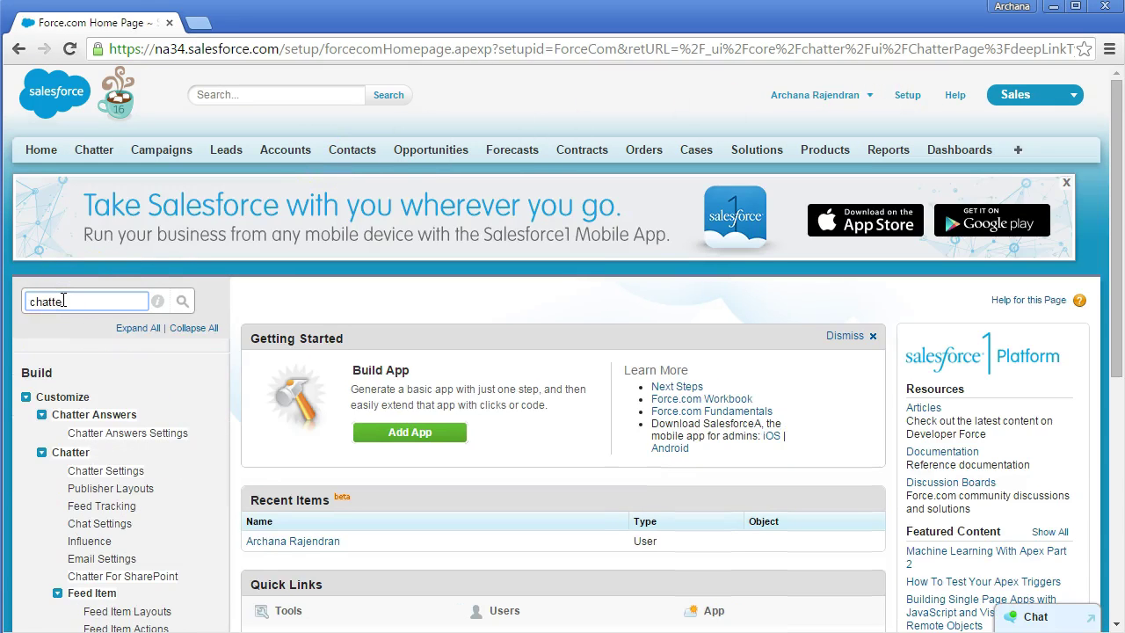
{"action": "left_click", "coordinate": [106, 470]}
{"action": "left_click", "coordinate": [1118, 129]}
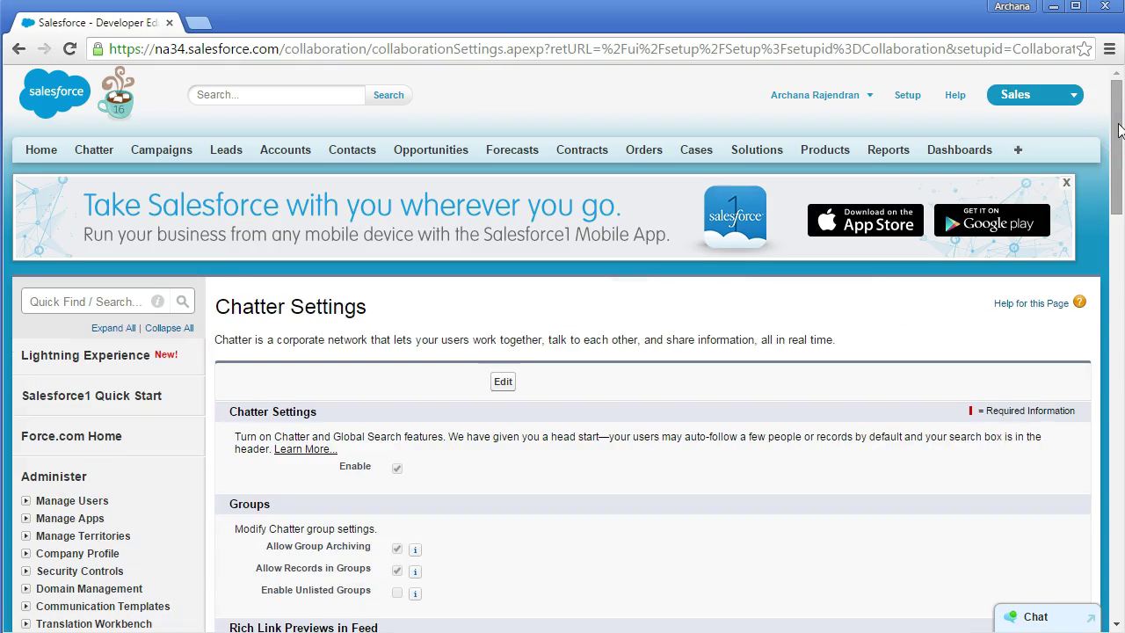
Step: Scroll through the Chatter Settings, then go to the Feed Tracking setup page
{"action": "left_click_drag", "start_coordinate": [1117, 130], "coordinate": [1117, 167]}
{"action": "left_click_drag", "start_coordinate": [1119, 167], "coordinate": [1087, 468]}
{"action": "left_click", "coordinate": [88, 322]}
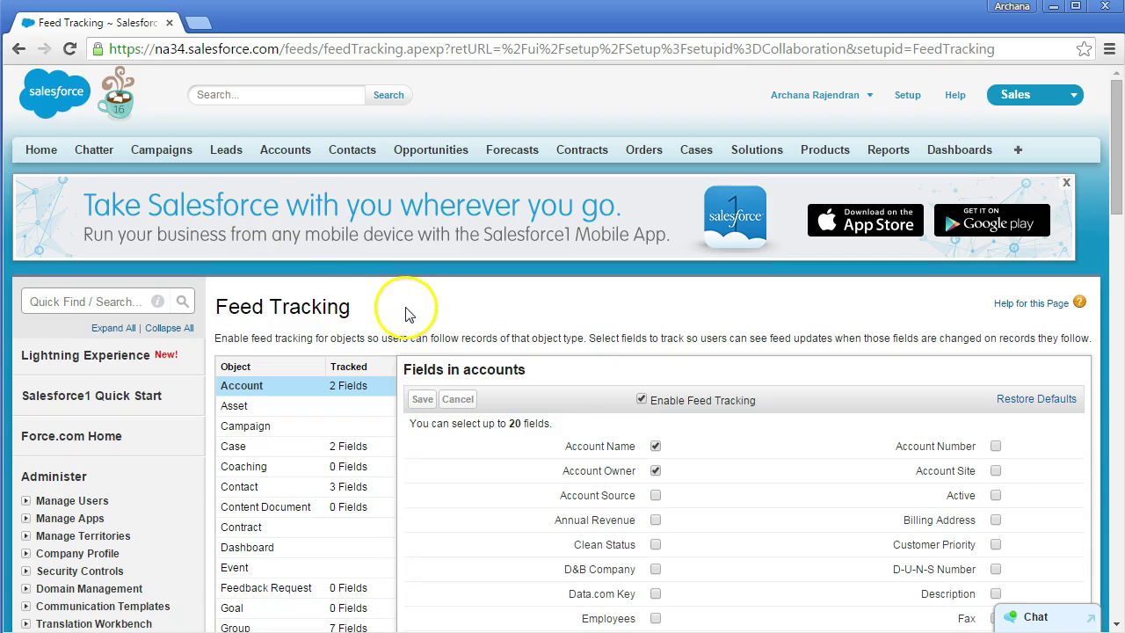
Step: Track Data.com Key, Employees, Industry and All Related Objects on Account, and save
{"action": "left_click_drag", "start_coordinate": [1114, 200], "coordinate": [1116, 235]}
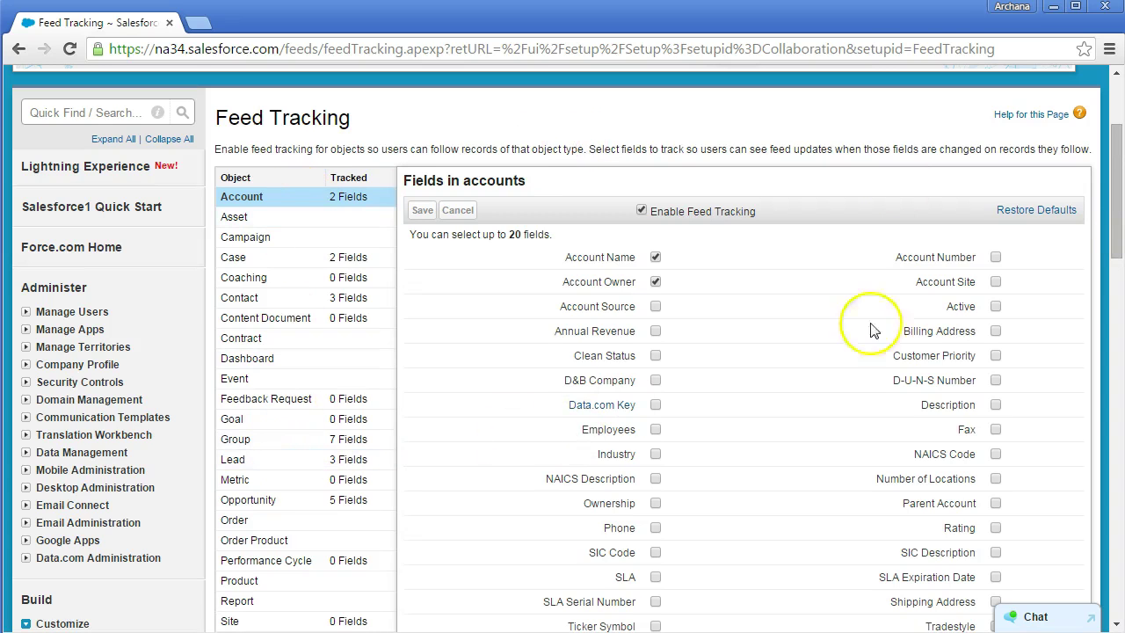
{"action": "mouse_move", "coordinate": [1116, 220]}
{"action": "left_mouse_down"}
{"action": "mouse_move", "coordinate": [1115, 278]}
{"action": "mouse_move", "coordinate": [1114, 233]}
{"action": "left_mouse_up"}
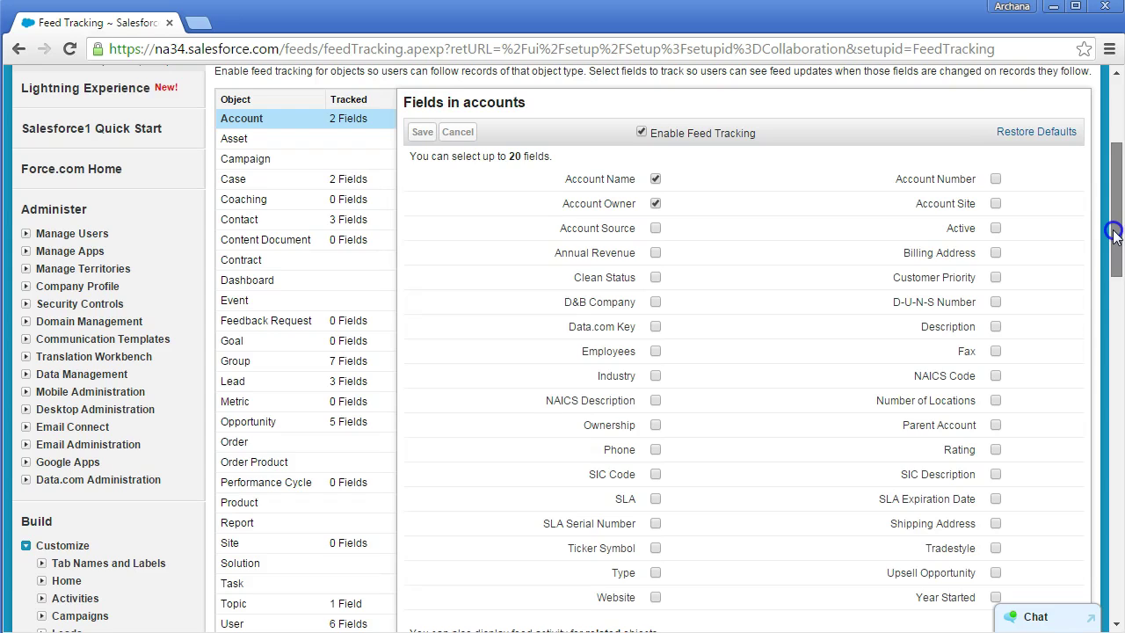
{"action": "left_click_drag", "start_coordinate": [1114, 233], "coordinate": [1114, 204]}
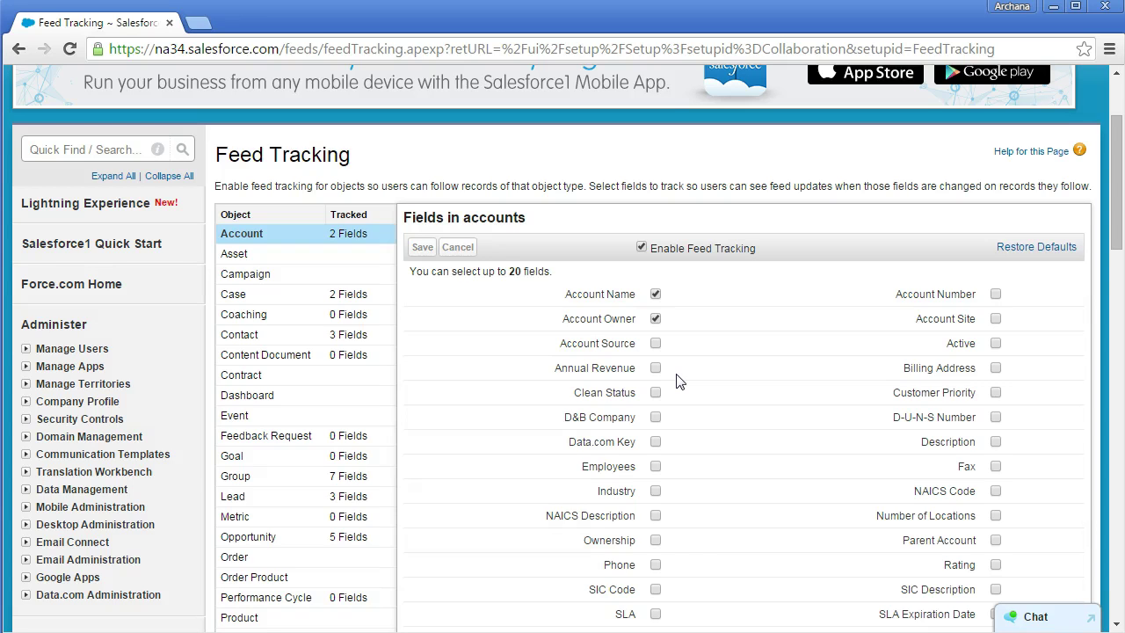
{"action": "left_click", "coordinate": [658, 443]}
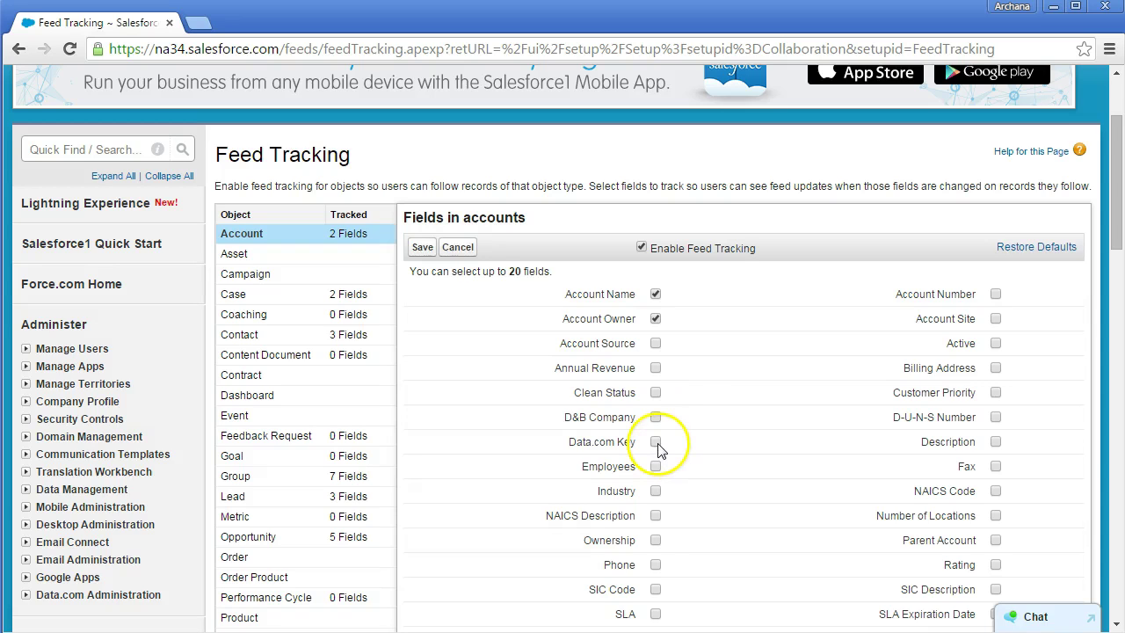
{"action": "left_click", "coordinate": [655, 466]}
{"action": "left_click", "coordinate": [656, 492]}
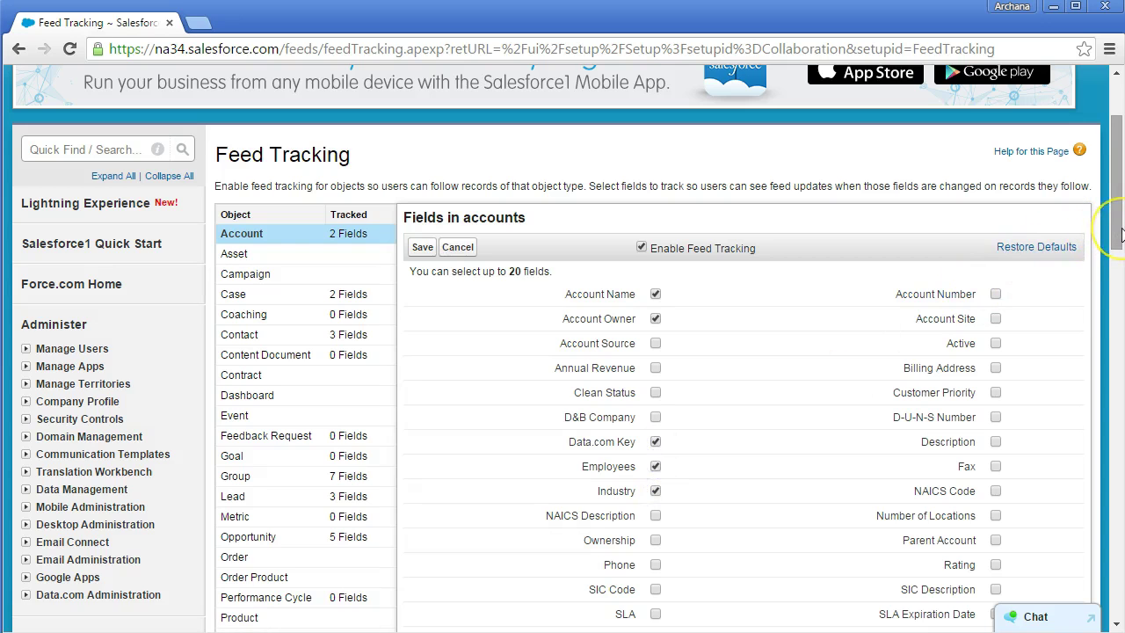
{"action": "left_click_drag", "start_coordinate": [1121, 233], "coordinate": [1118, 334]}
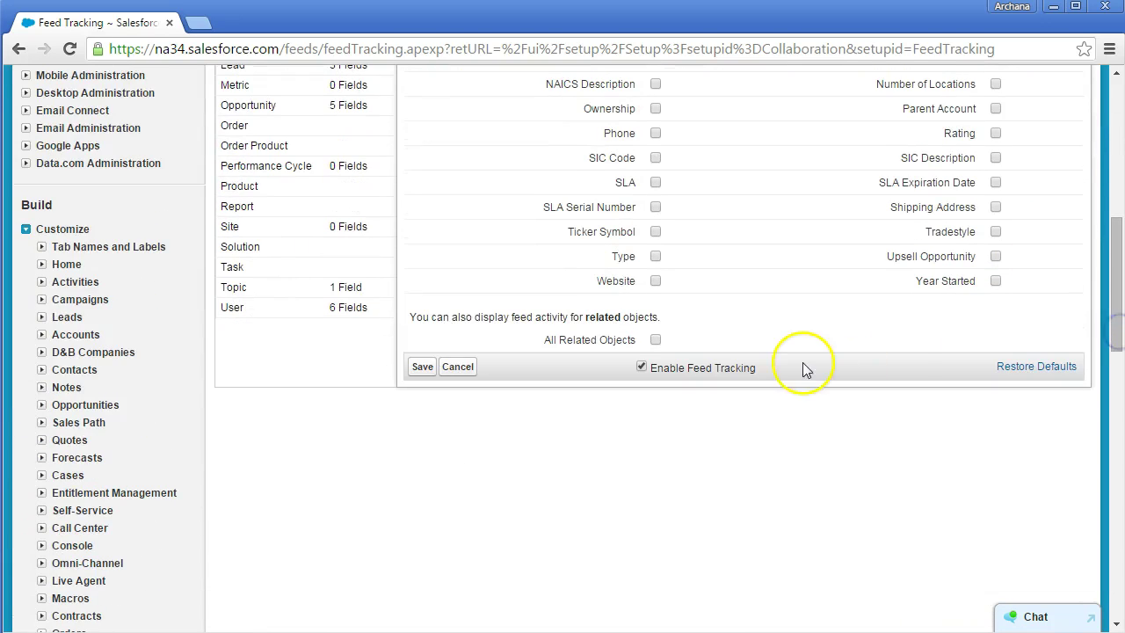
{"action": "left_click", "coordinate": [656, 341]}
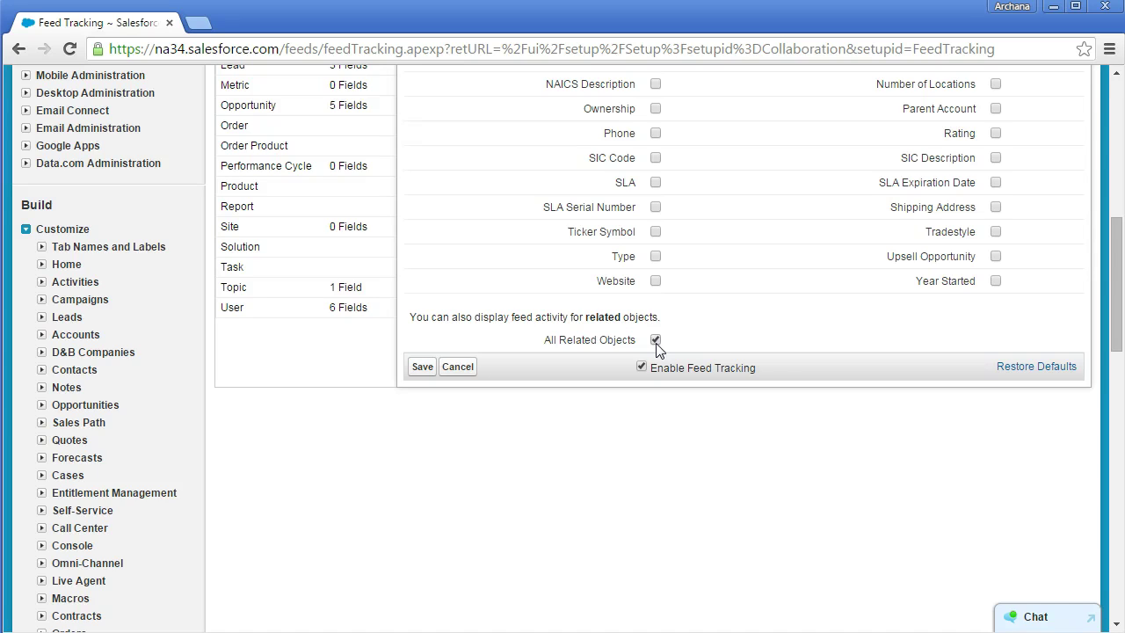
{"action": "left_click", "coordinate": [494, 367]}
{"action": "left_click", "coordinate": [417, 373]}
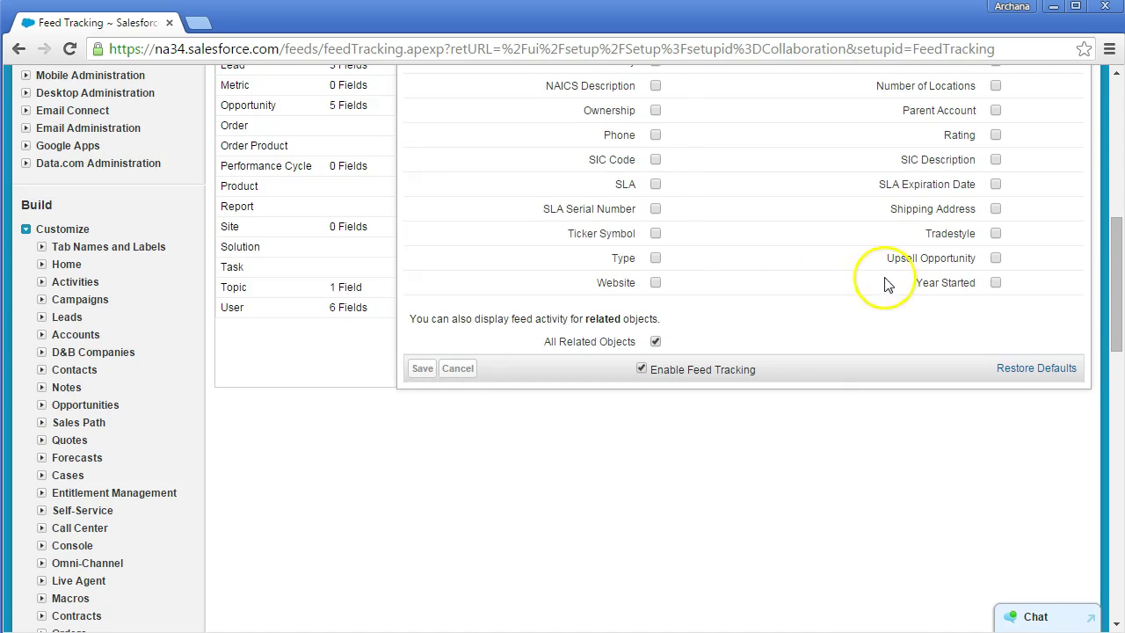
Step: Scroll to the top and return to the Chatter tab's feed
{"action": "left_click_drag", "start_coordinate": [1116, 292], "coordinate": [1114, 195]}
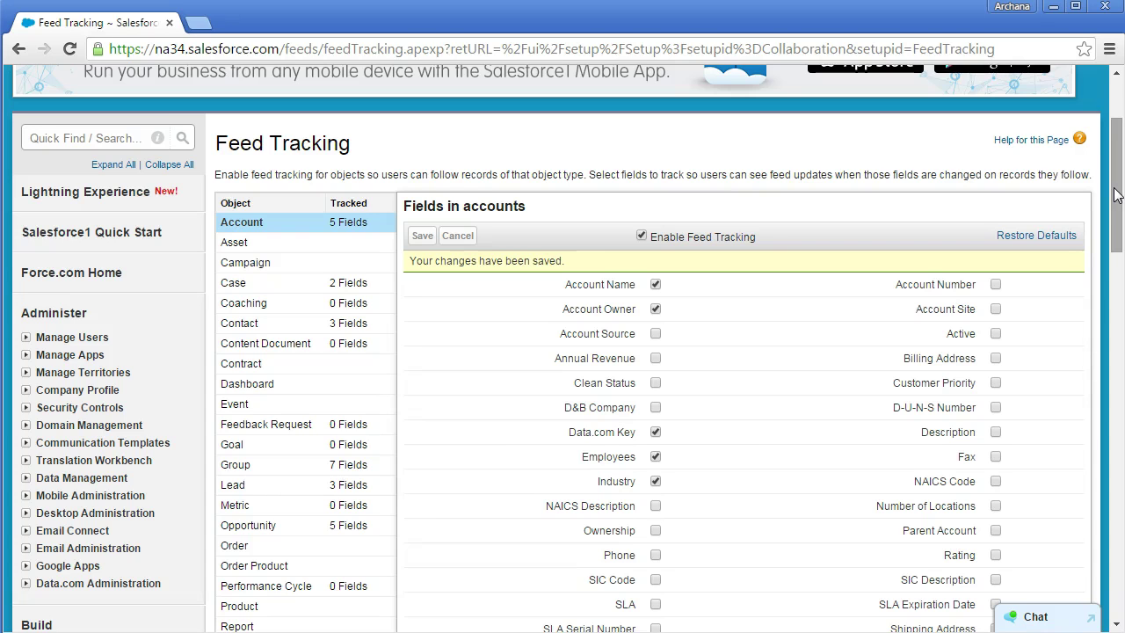
{"action": "left_click", "coordinate": [92, 149]}
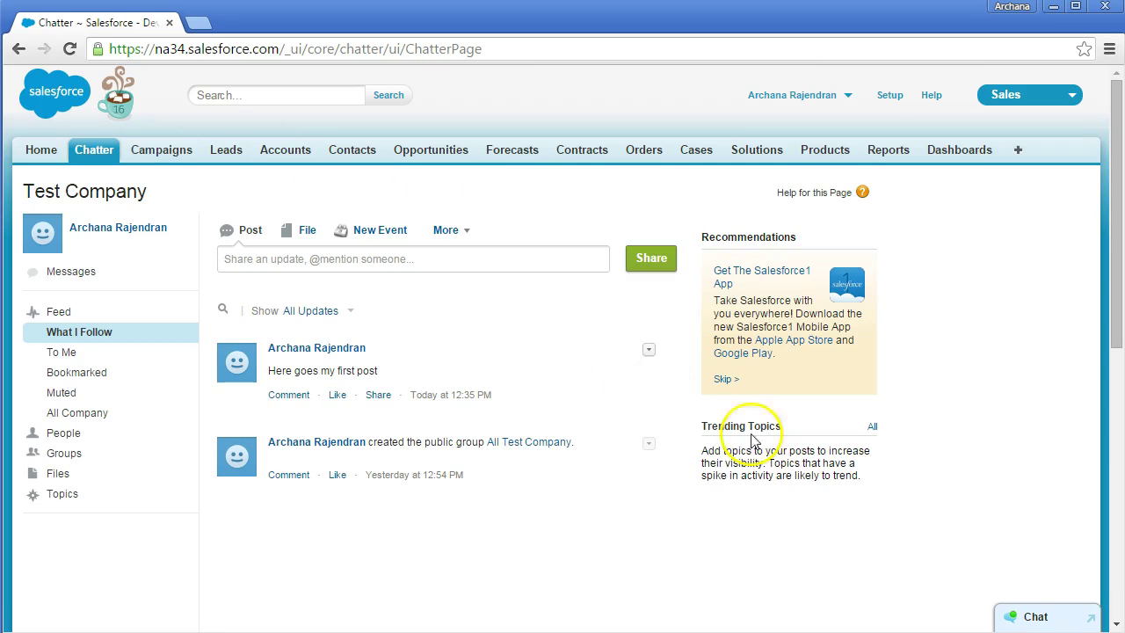
Step: Open Chat and search people to chat with for 'integration'
{"action": "left_click", "coordinate": [1052, 618]}
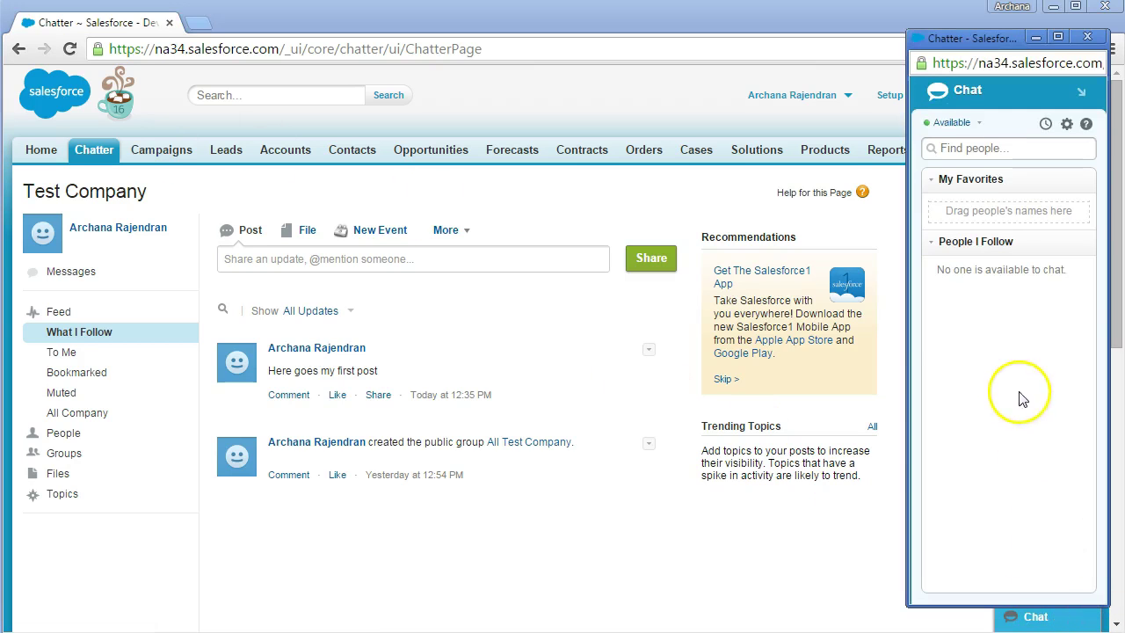
{"action": "left_click", "coordinate": [970, 149]}
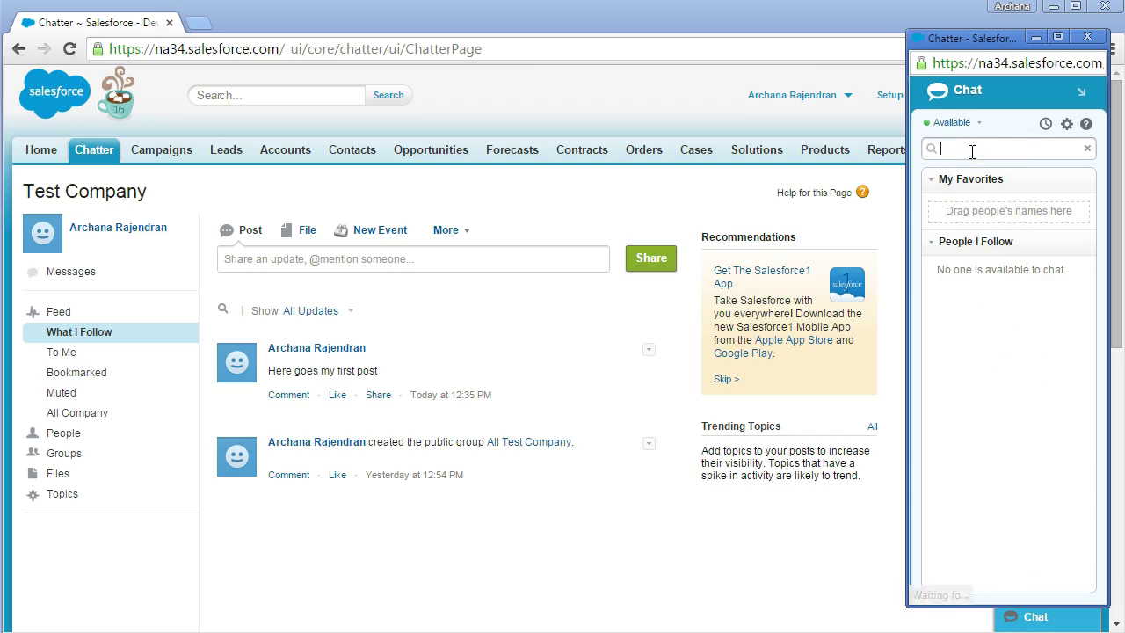
{"action": "type", "text": "in"}
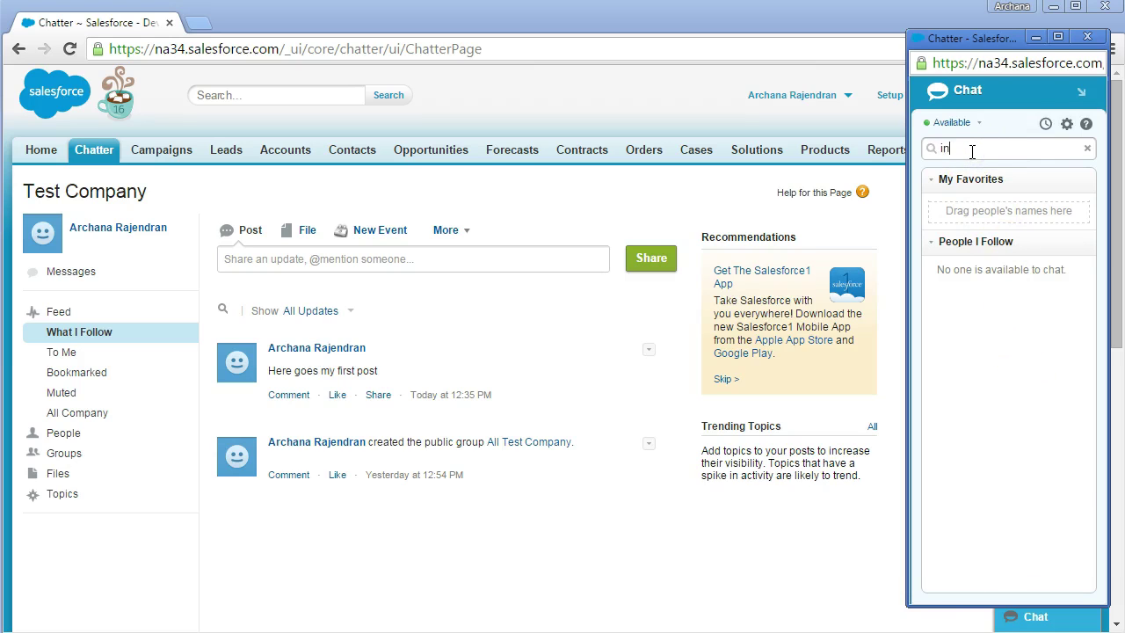
{"action": "type", "text": "tegration"}
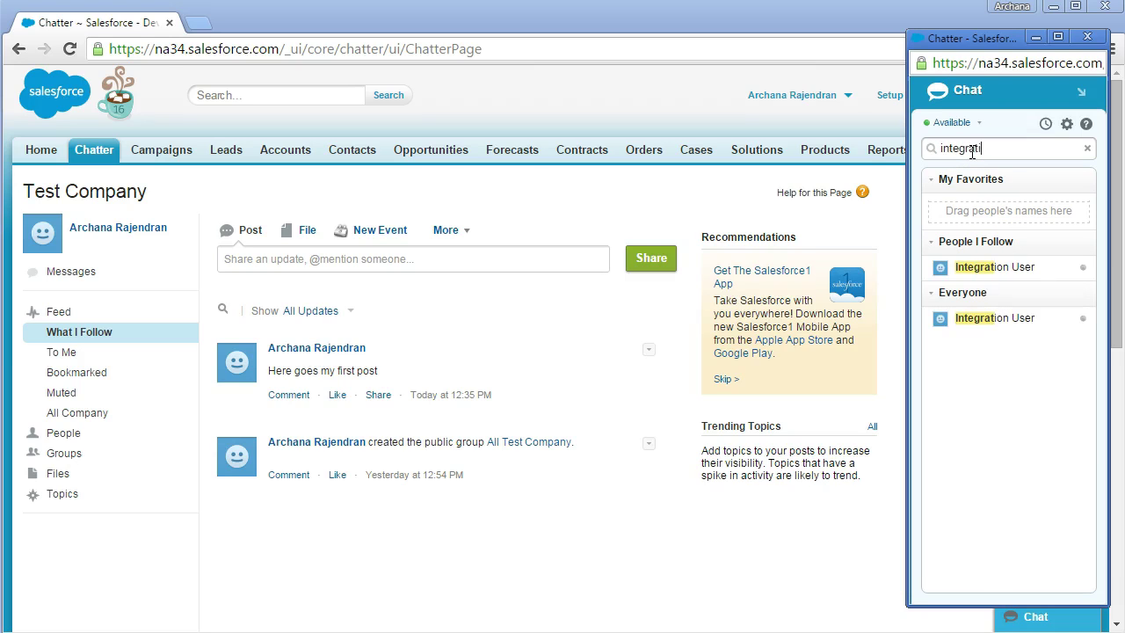